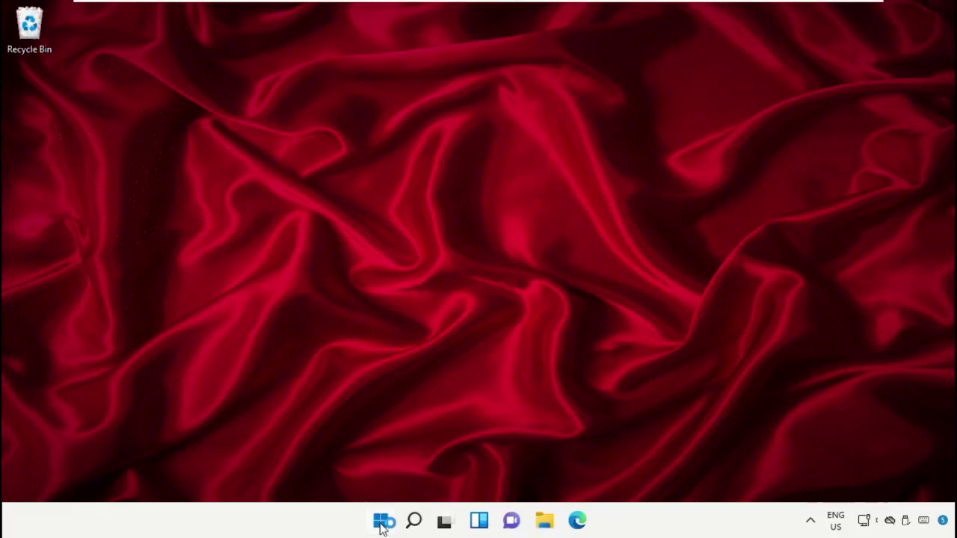
- Search the Start menu for 'task mana' so Task Manager appears as the best match
{"action": "left_click", "coordinate": [383, 524]}
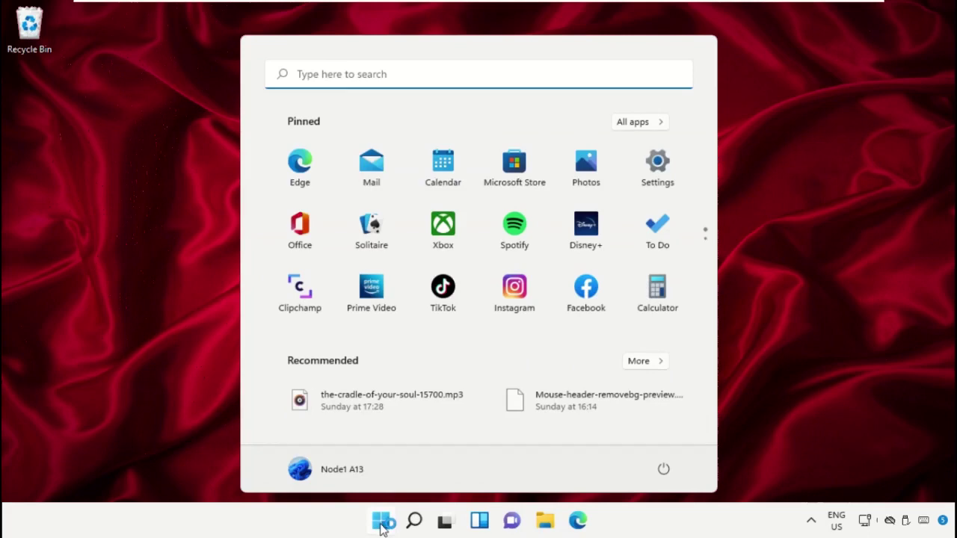
{"action": "type", "text": "task mana"}
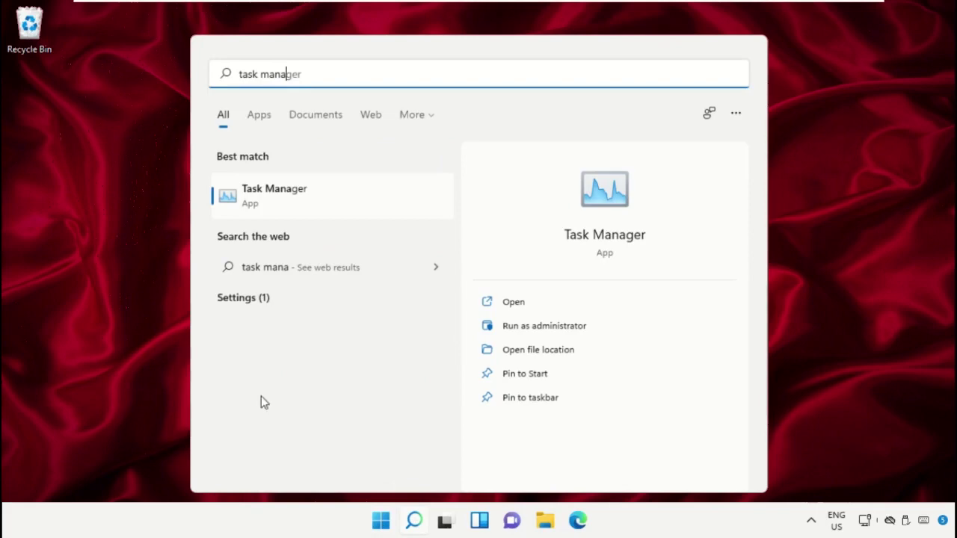
- Launch Task Manager and open the Create new task dialog via File > Run new task
{"action": "left_click", "coordinate": [291, 198]}
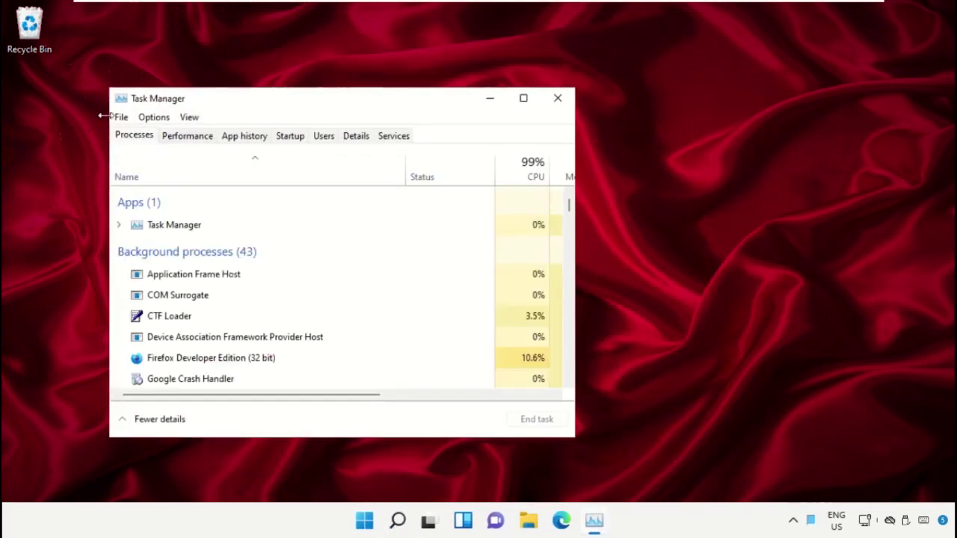
{"action": "left_click", "coordinate": [121, 120]}
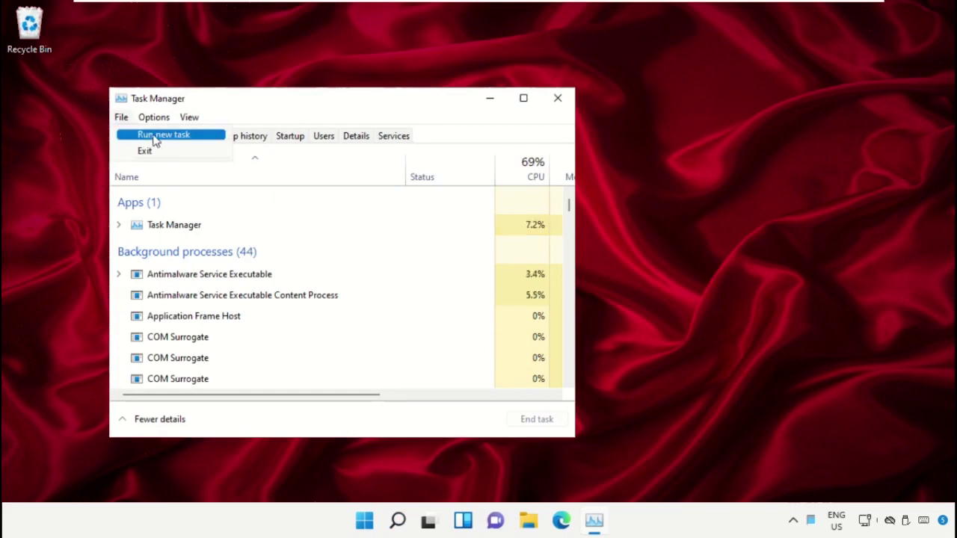
{"action": "left_click", "coordinate": [204, 141]}
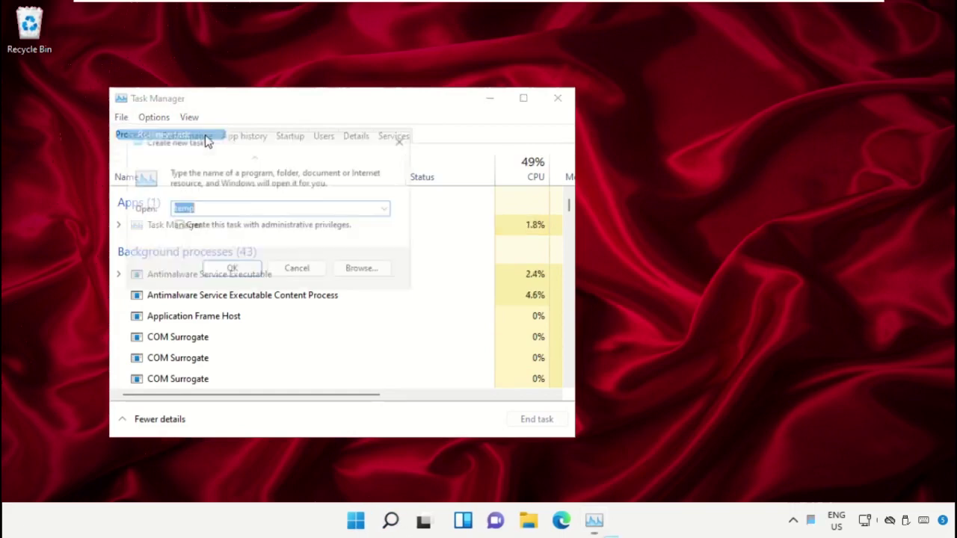
- Browse through This PC and Local Disk (C:) into the Windows folder
{"action": "left_click", "coordinate": [366, 274]}
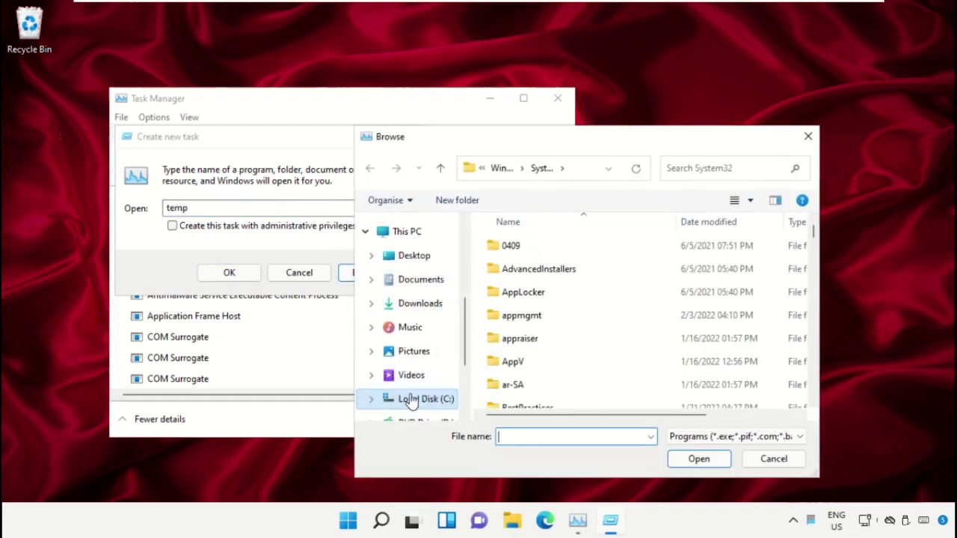
{"action": "scroll", "coordinate": [412, 397], "scroll_direction": "down", "scroll_amount": 1}
{"action": "left_click", "coordinate": [416, 370]}
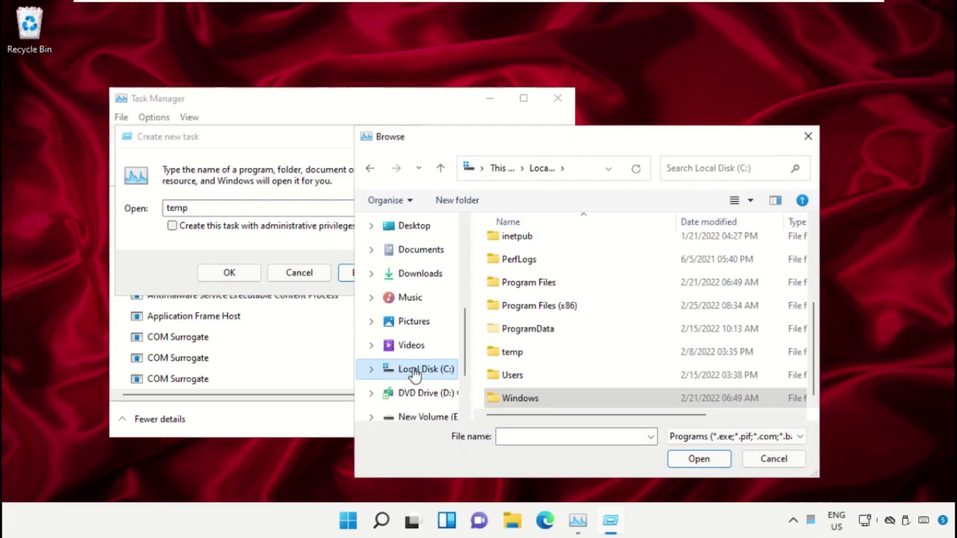
{"action": "scroll", "coordinate": [412, 269], "scroll_direction": "up", "scroll_amount": 2}
{"action": "left_click", "coordinate": [411, 256]}
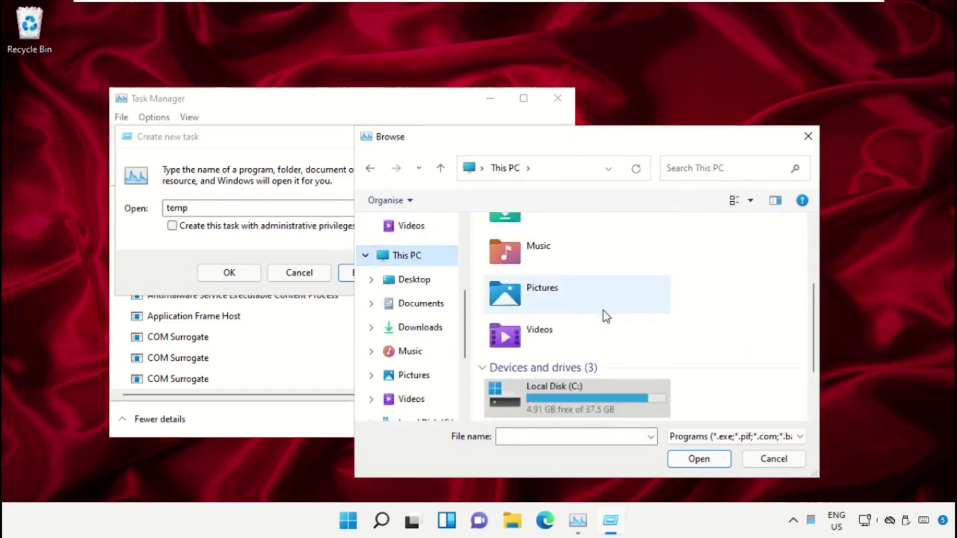
{"action": "scroll", "coordinate": [603, 317], "scroll_direction": "up", "scroll_amount": 1}
{"action": "scroll", "coordinate": [549, 387], "scroll_direction": "down", "scroll_amount": 2}
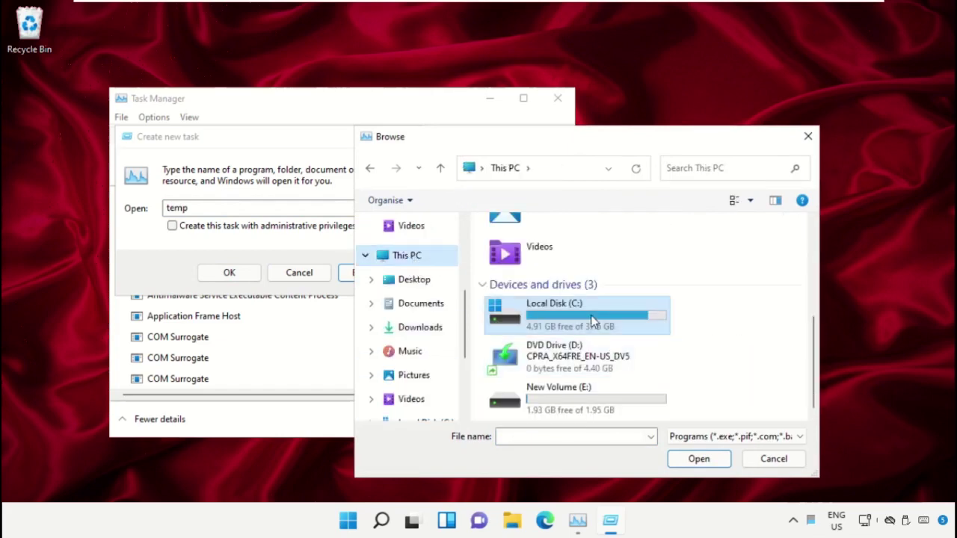
{"action": "double_click", "coordinate": [591, 320]}
{"action": "scroll", "coordinate": [566, 276], "scroll_direction": "down", "scroll_amount": 2}
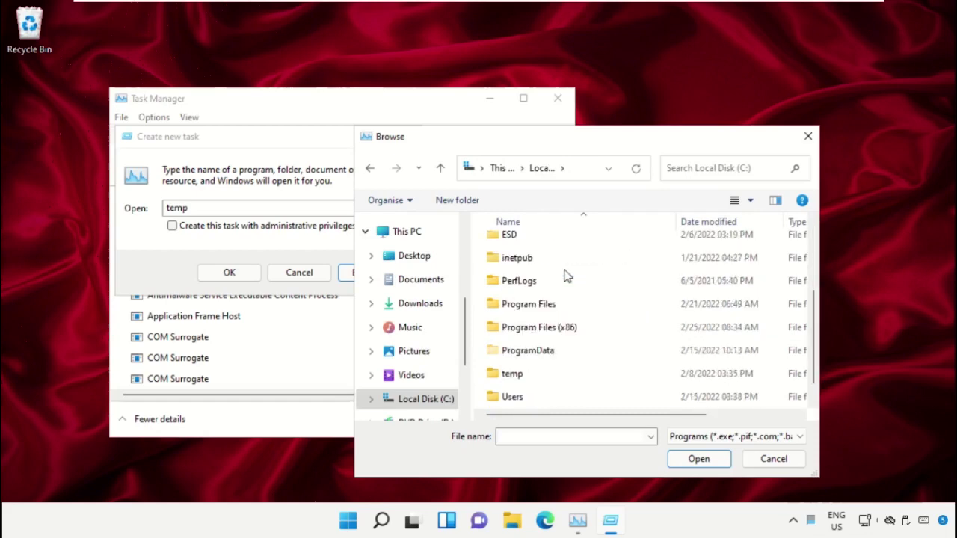
{"action": "scroll", "coordinate": [566, 276], "scroll_direction": "down", "scroll_amount": 1}
{"action": "double_click", "coordinate": [528, 400]}
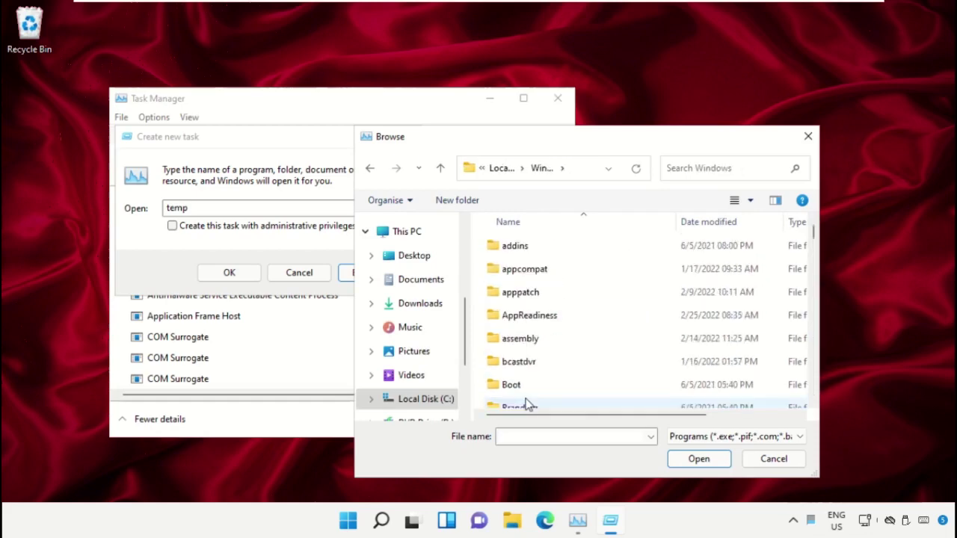
- Open System32, locate cmd.exe and accept it as the program to run
{"action": "scroll", "coordinate": [559, 279], "scroll_direction": "down", "scroll_amount": 2}
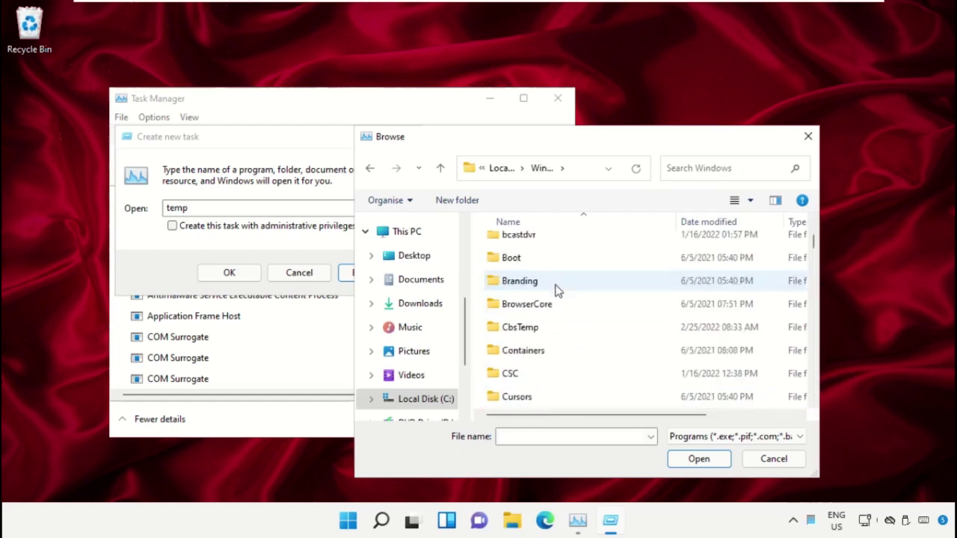
{"action": "scroll", "coordinate": [560, 299], "scroll_direction": "down", "scroll_amount": 10}
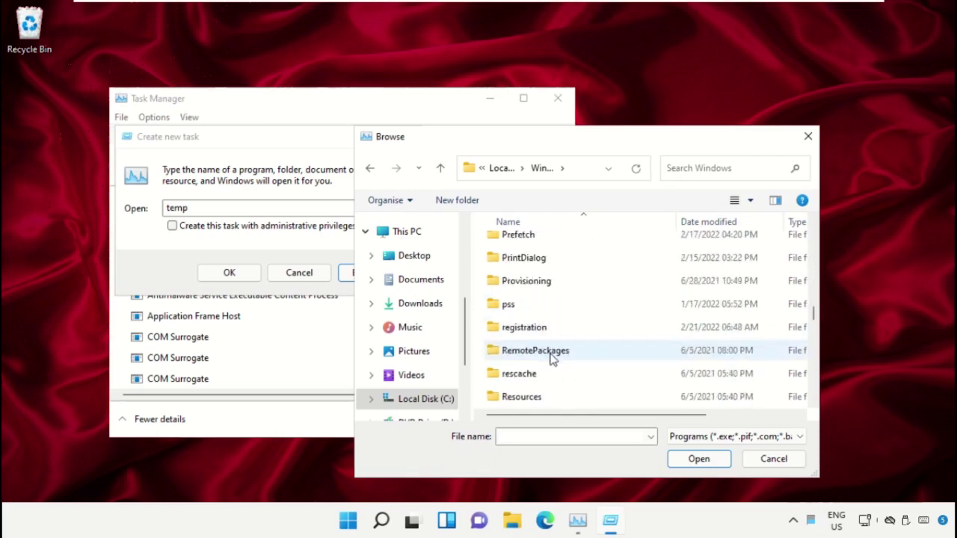
{"action": "scroll", "coordinate": [551, 358], "scroll_direction": "down", "scroll_amount": 6}
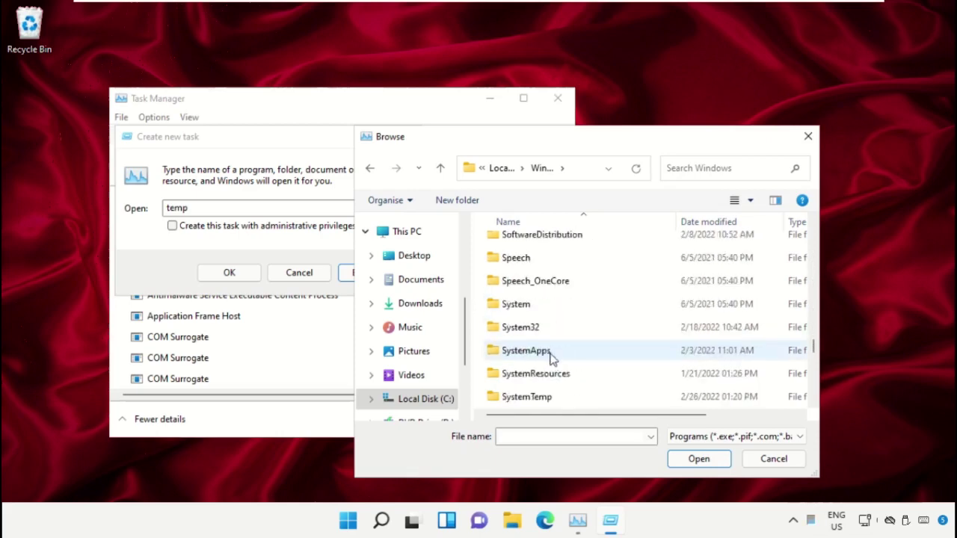
{"action": "double_click", "coordinate": [530, 327]}
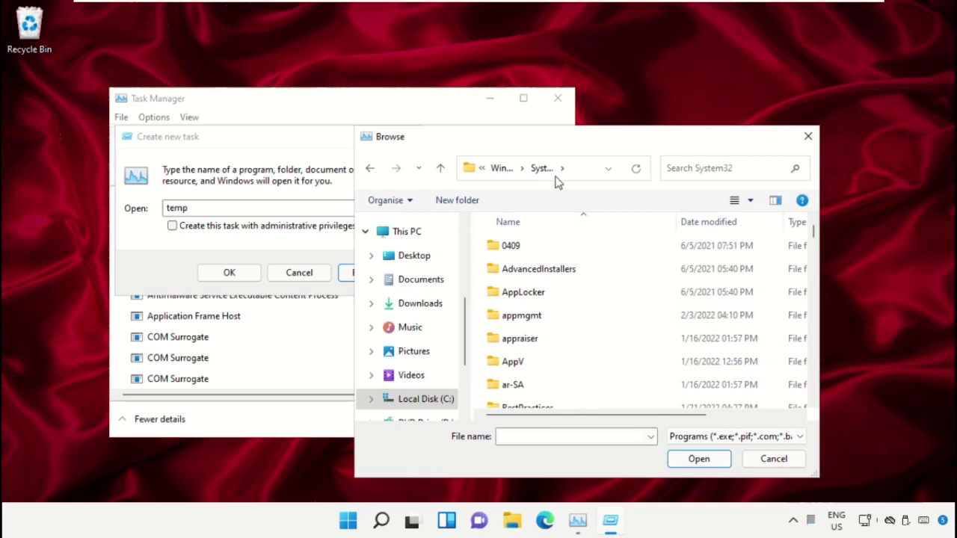
{"action": "scroll", "coordinate": [566, 333], "scroll_direction": "down", "scroll_amount": 3}
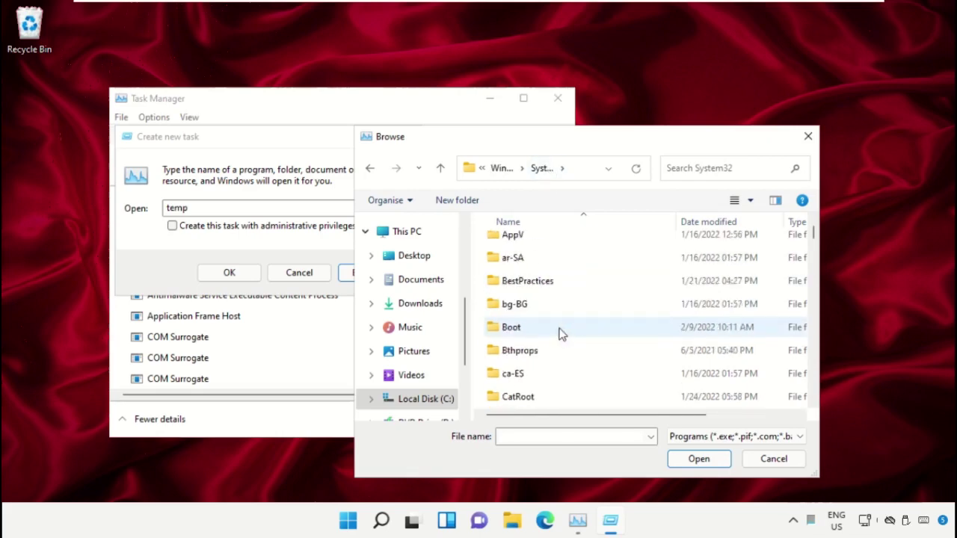
{"action": "scroll", "coordinate": [562, 333], "scroll_direction": "down", "scroll_amount": 10}
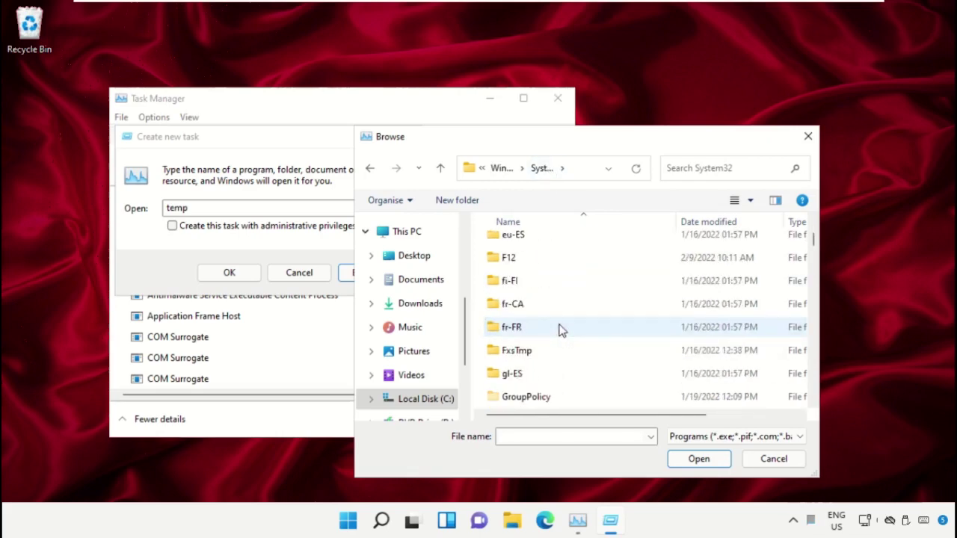
{"action": "scroll", "coordinate": [563, 331], "scroll_direction": "down", "scroll_amount": 4}
{"action": "type", "text": "cmd.exe"}
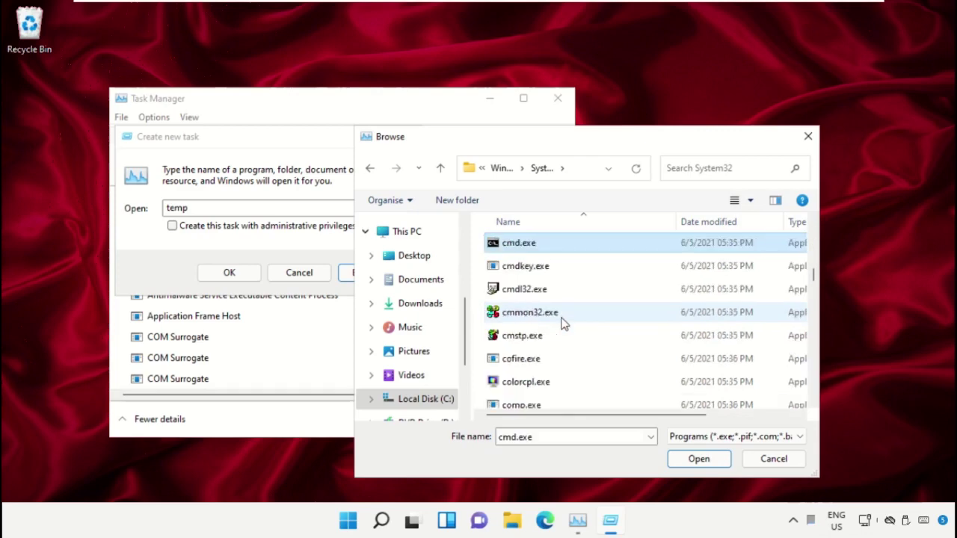
{"action": "scroll", "coordinate": [545, 314], "scroll_direction": "up", "scroll_amount": 1}
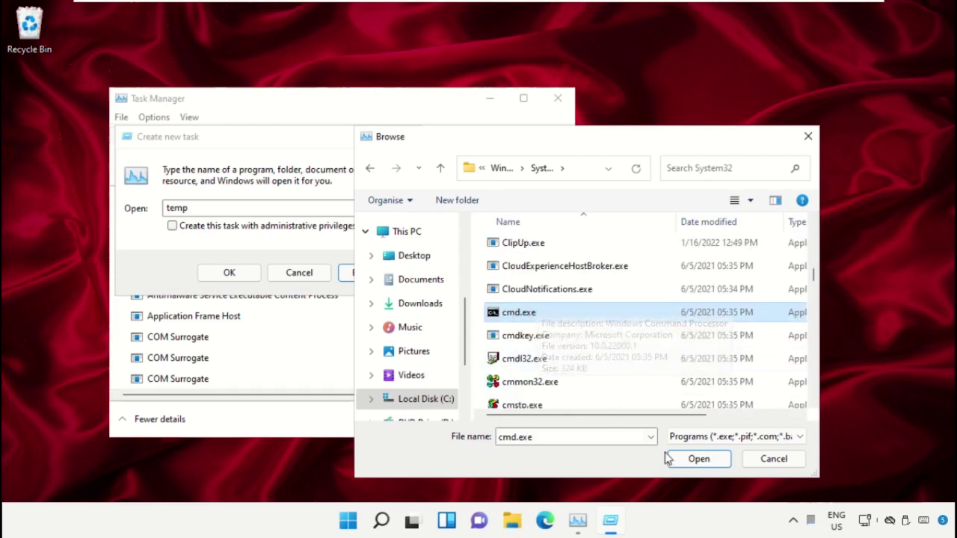
{"action": "left_click", "coordinate": [698, 459]}
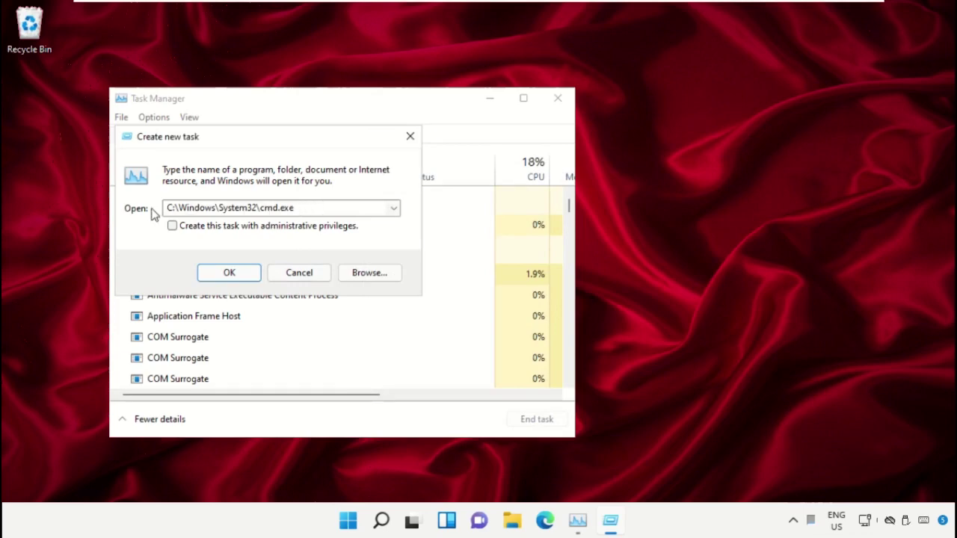
- Start cmd.exe with administrative privileges, then minimize Task Manager and the command window
{"action": "left_click", "coordinate": [172, 227]}
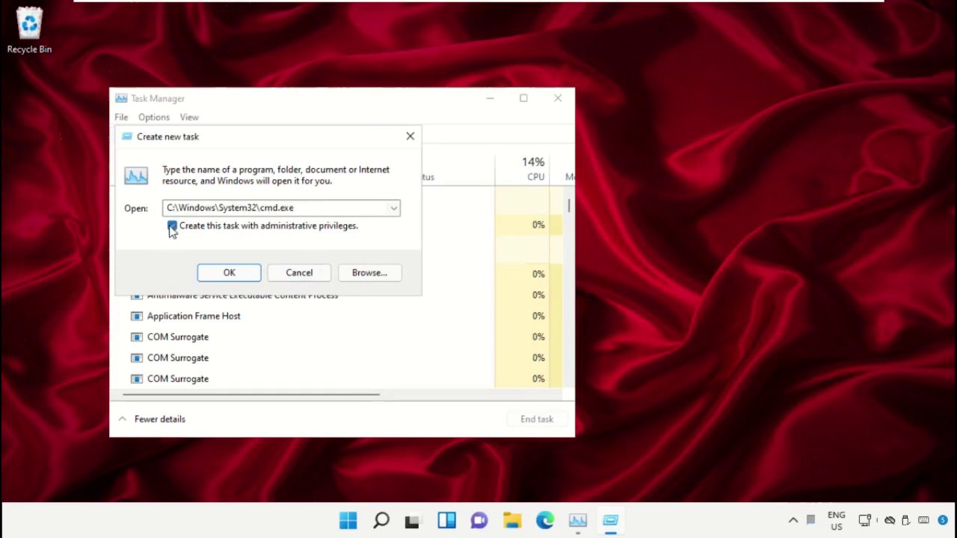
{"action": "left_click", "coordinate": [229, 273]}
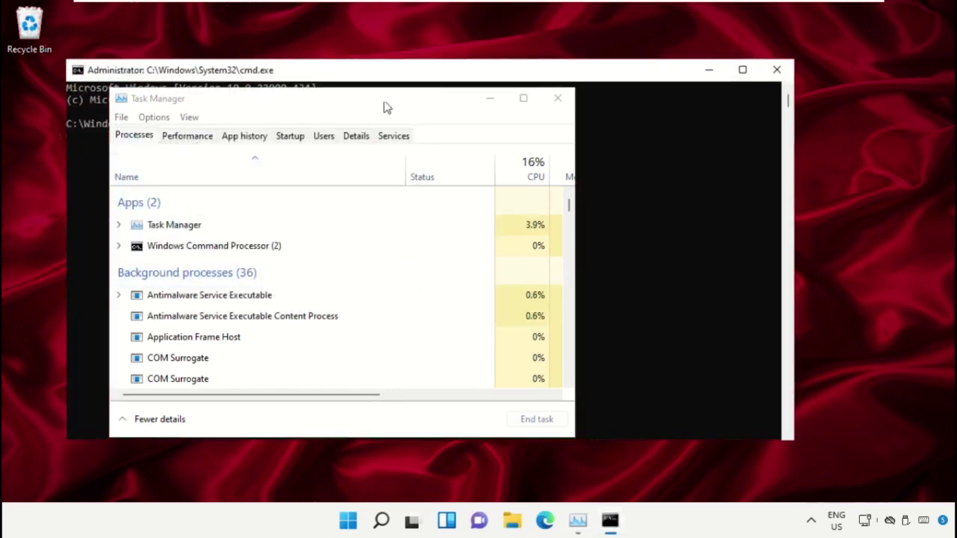
{"action": "left_click", "coordinate": [489, 100]}
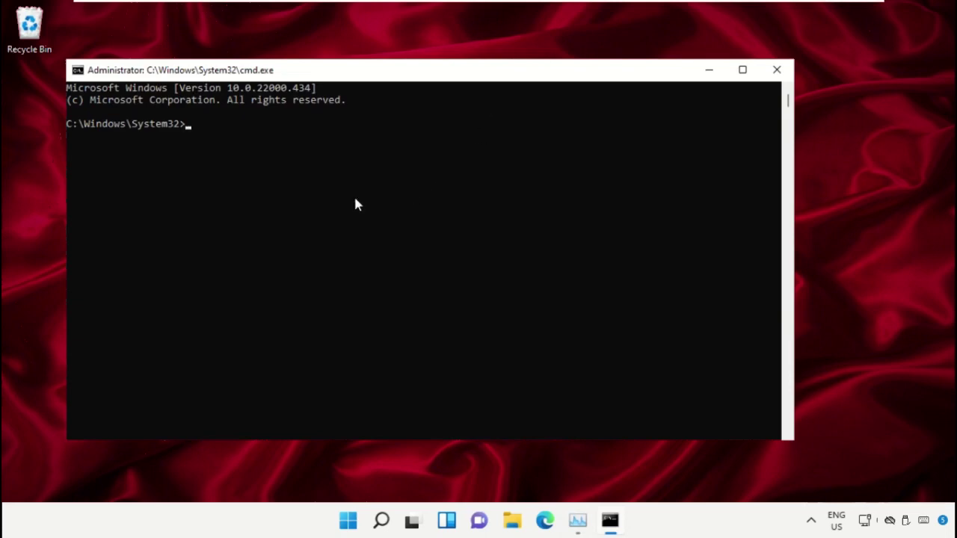
{"action": "left_click", "coordinate": [710, 71]}
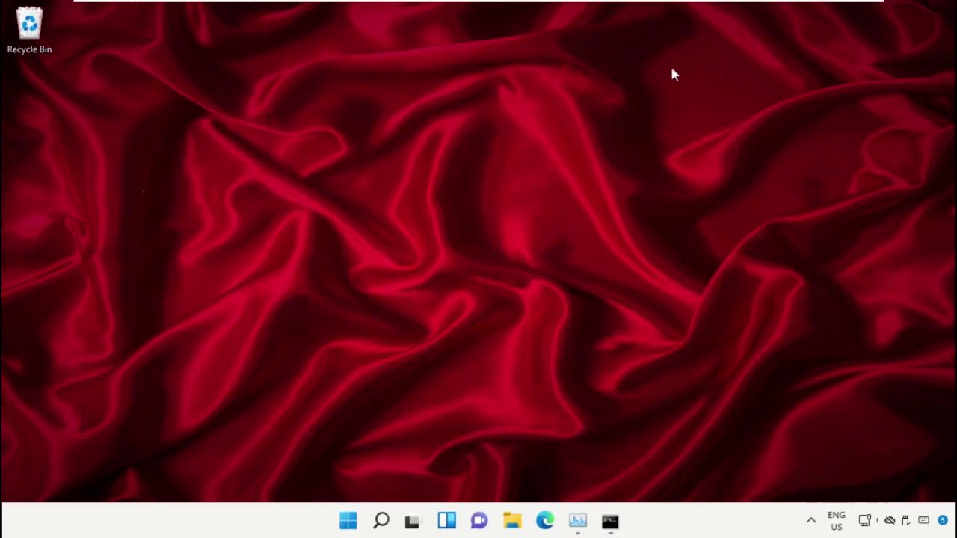
- Launch Google Chrome from the Start menu and load google.com
{"action": "left_click", "coordinate": [350, 521]}
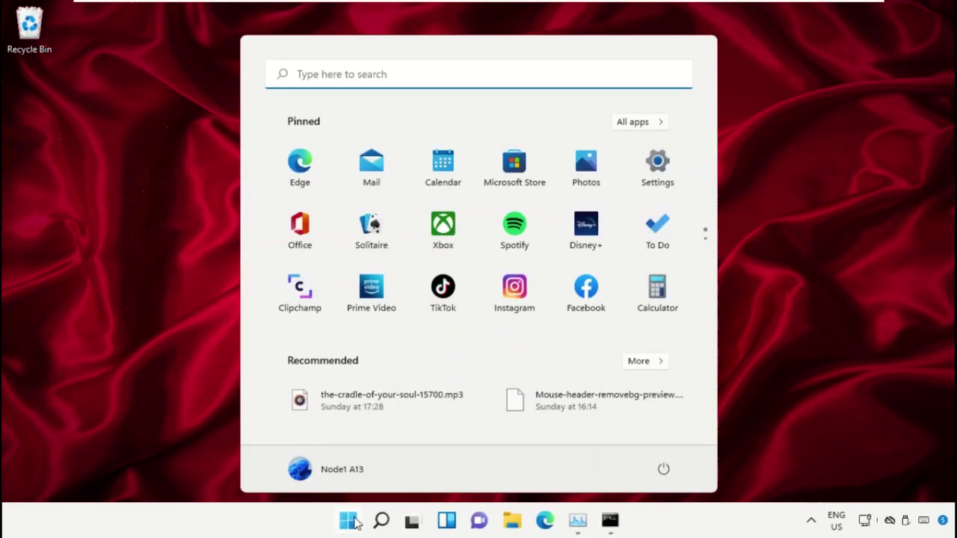
{"action": "type", "text": "Chrome"}
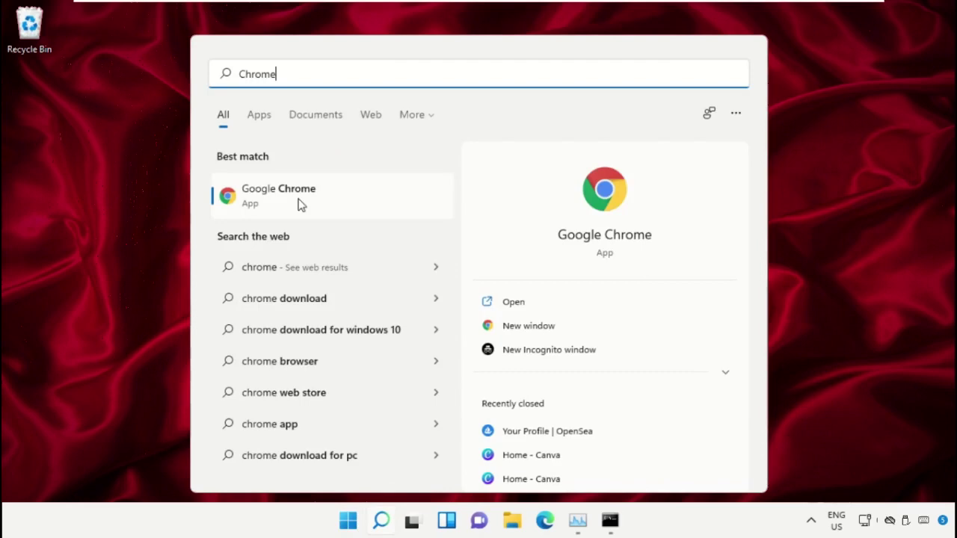
{"action": "left_click", "coordinate": [302, 200]}
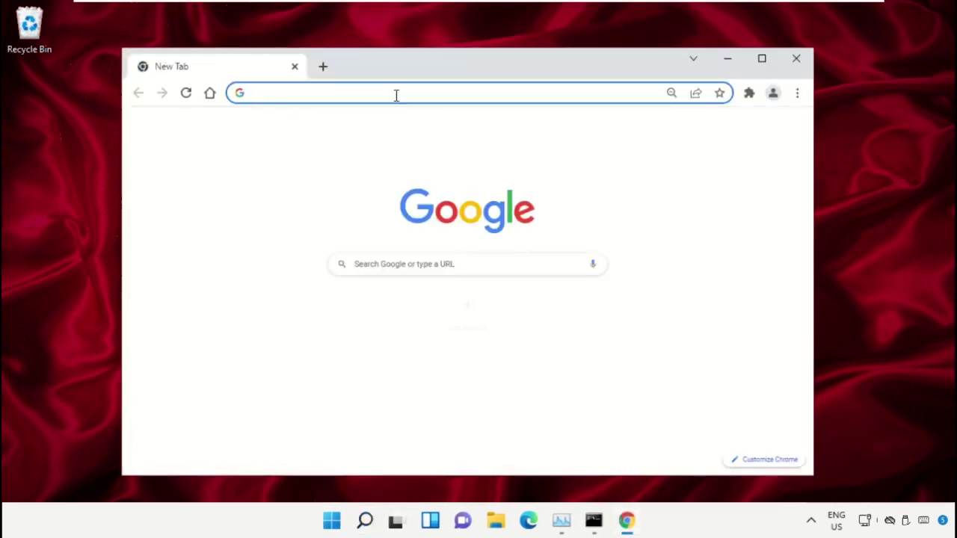
{"action": "type", "text": "google"}
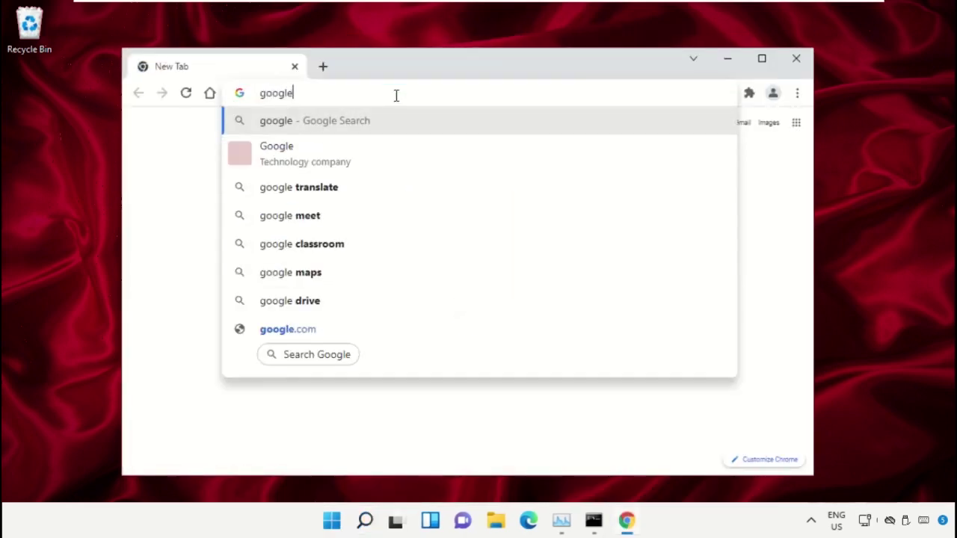
{"action": "key", "text": "Down"}
{"action": "key", "text": "Down"}
{"action": "key", "text": "Down"}
{"action": "key", "text": "Down"}
{"action": "key", "text": "Down"}
{"action": "key", "text": "Down"}
{"action": "key", "text": "Down"}
{"action": "key", "text": "Return"}
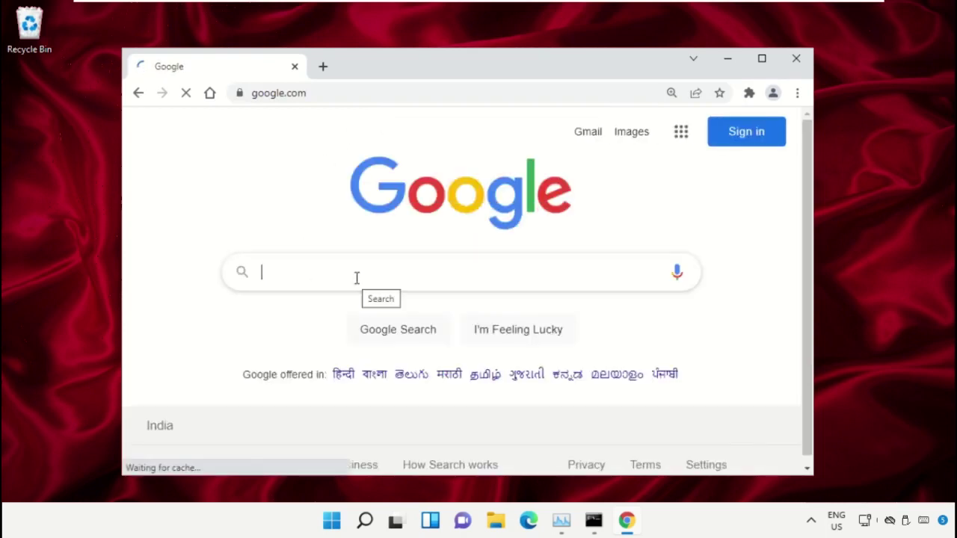
- Search Google for 'hows.tech windows commands' using the suggestion
{"action": "type", "text": "hows.tech"}
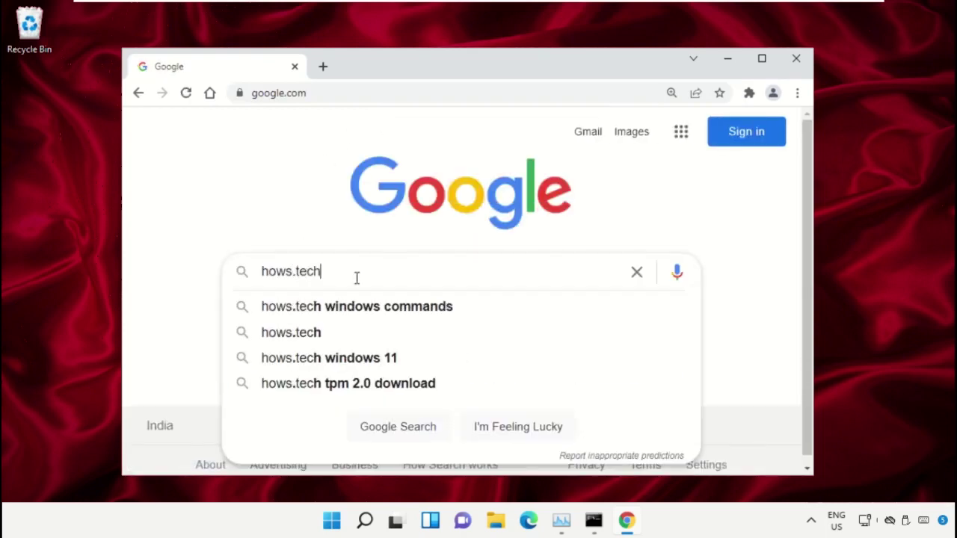
{"action": "key", "text": "Down"}
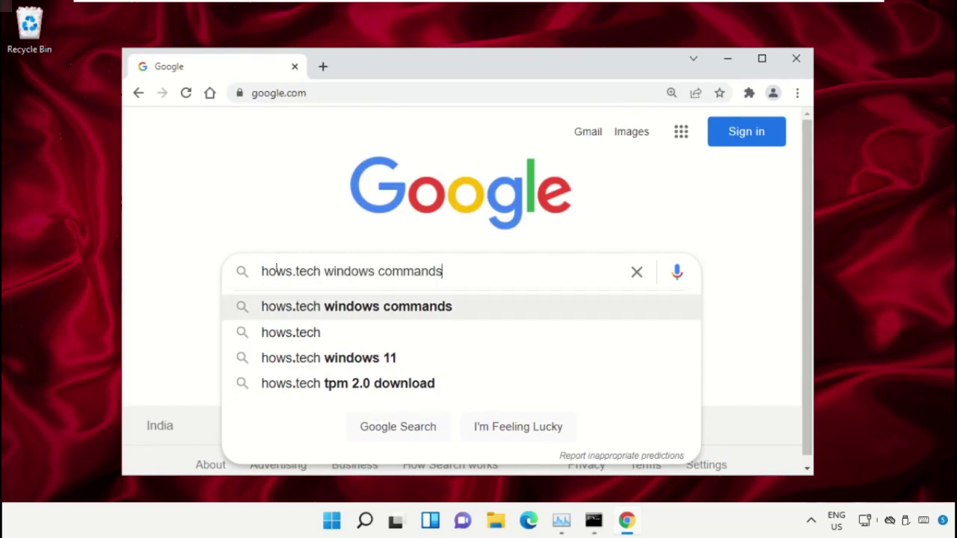
{"action": "left_click", "coordinate": [490, 305]}
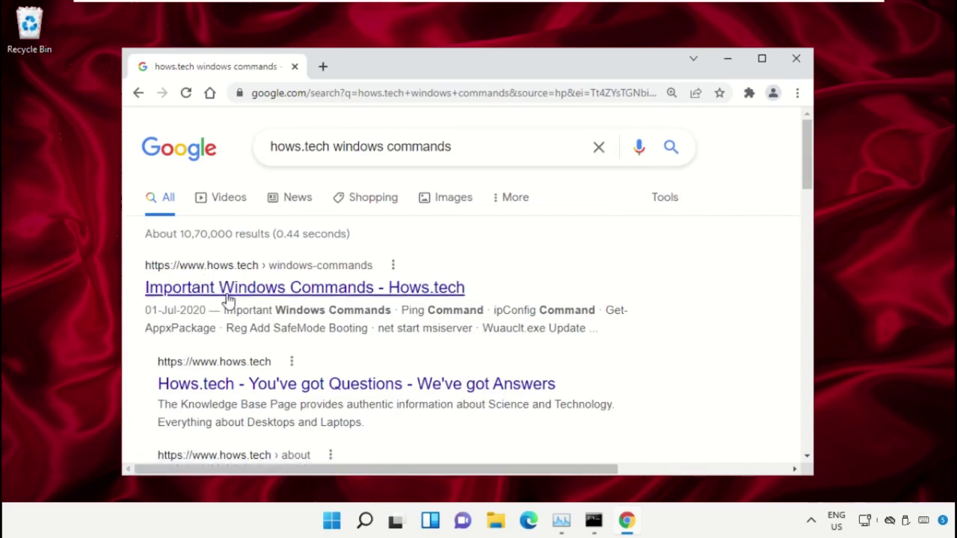
- Open the 'Important Windows Commands - Hows.tech' article from the results
{"action": "left_click", "coordinate": [227, 290]}
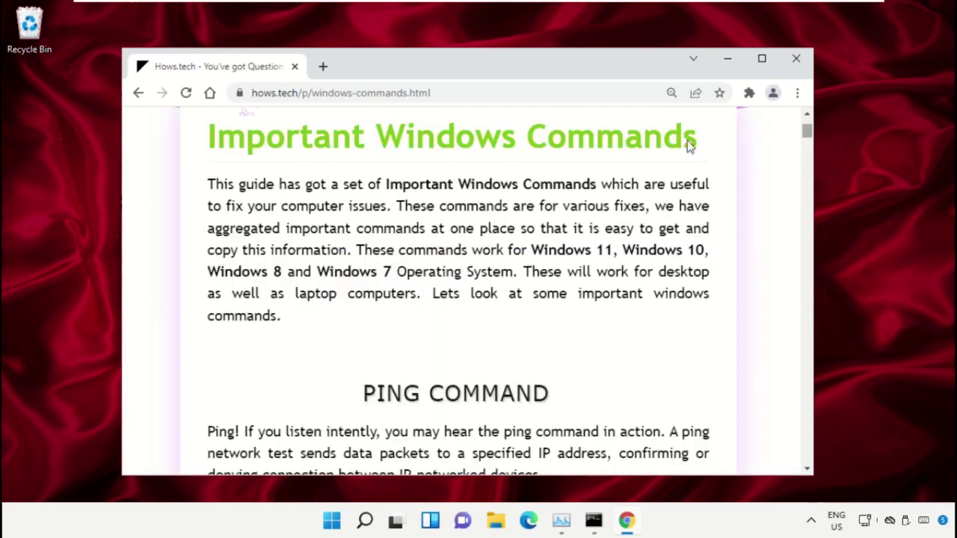
{"action": "left_click_drag", "start_coordinate": [712, 148], "coordinate": [198, 151]}
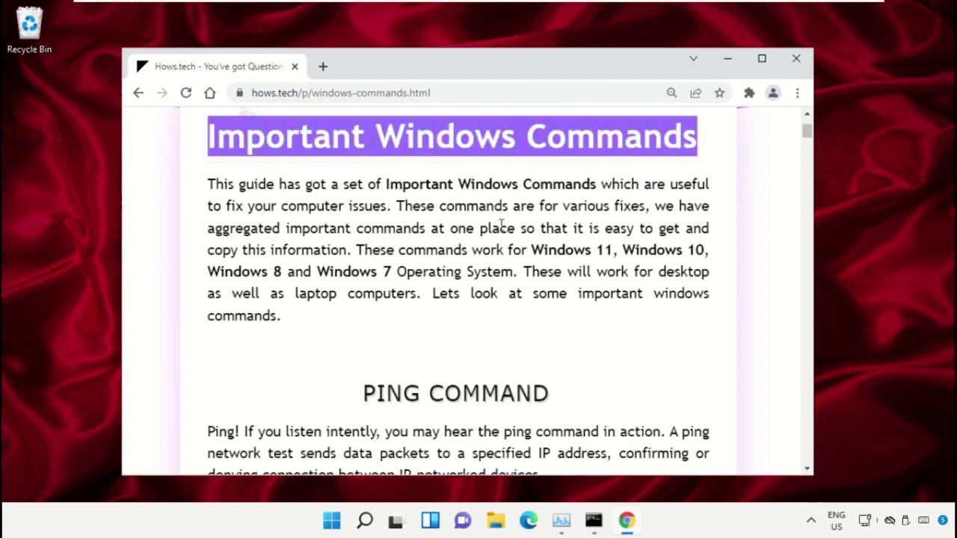
{"action": "left_click", "coordinate": [532, 221]}
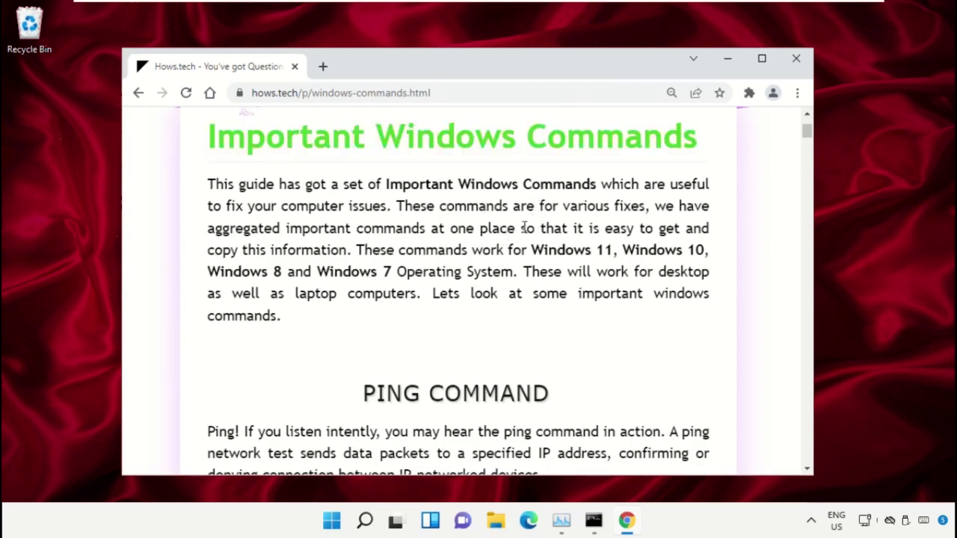
- Scroll to Command 12 and copy sfc /scanfile=c:\windows\system32\ieframe.dll
{"action": "scroll", "coordinate": [516, 232], "scroll_direction": "down", "scroll_amount": 10}
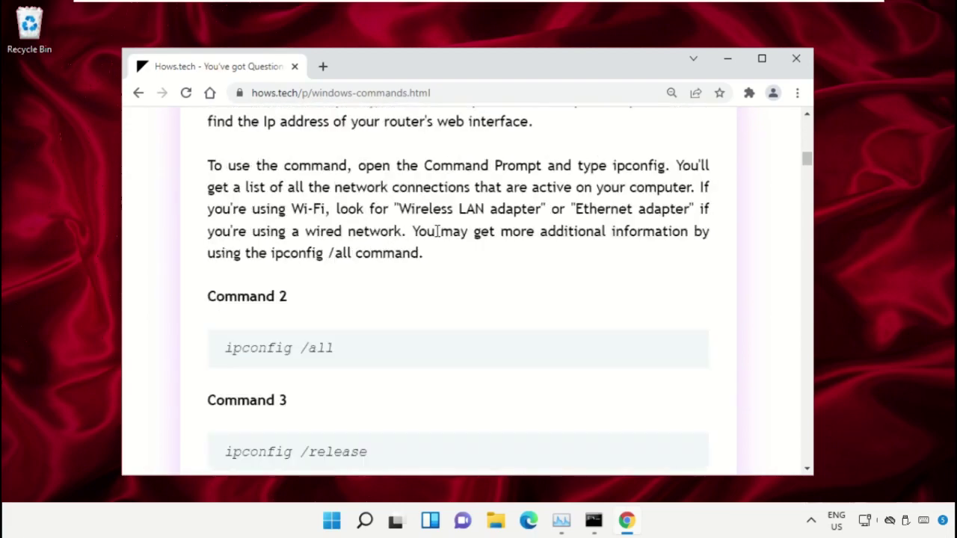
{"action": "scroll", "coordinate": [443, 232], "scroll_direction": "down", "scroll_amount": 12}
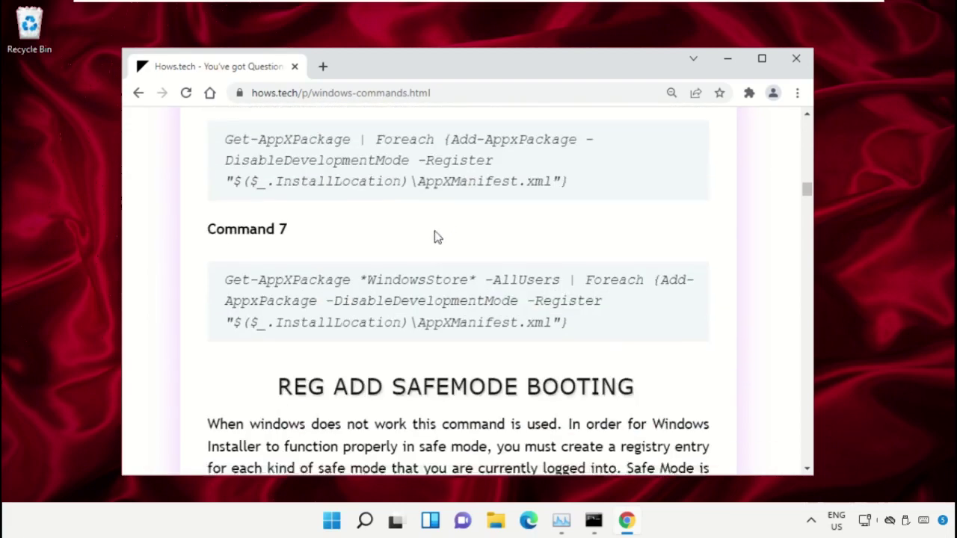
{"action": "scroll", "coordinate": [410, 251], "scroll_direction": "down", "scroll_amount": 10}
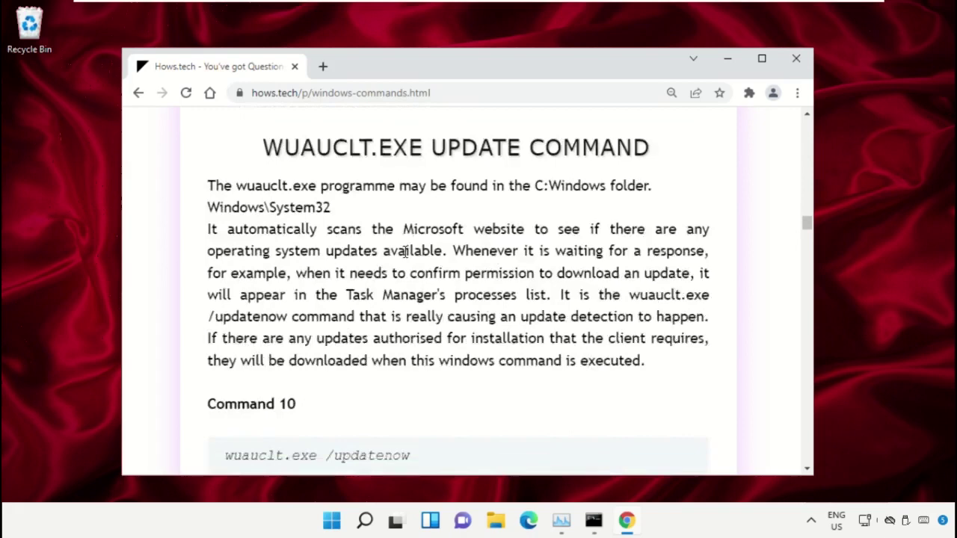
{"action": "scroll", "coordinate": [404, 258], "scroll_direction": "down", "scroll_amount": 4}
{"action": "scroll", "coordinate": [314, 263], "scroll_direction": "down", "scroll_amount": 1}
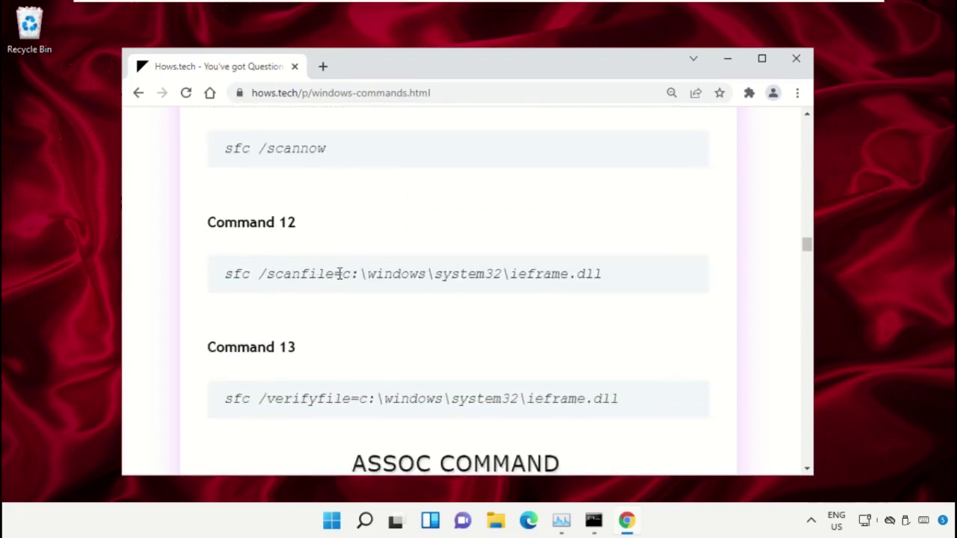
{"action": "triple_click", "coordinate": [340, 274]}
{"action": "left_click", "coordinate": [486, 292]}
{"action": "triple_click", "coordinate": [380, 273]}
{"action": "right_click", "coordinate": [382, 277]}
{"action": "left_click", "coordinate": [416, 290]}
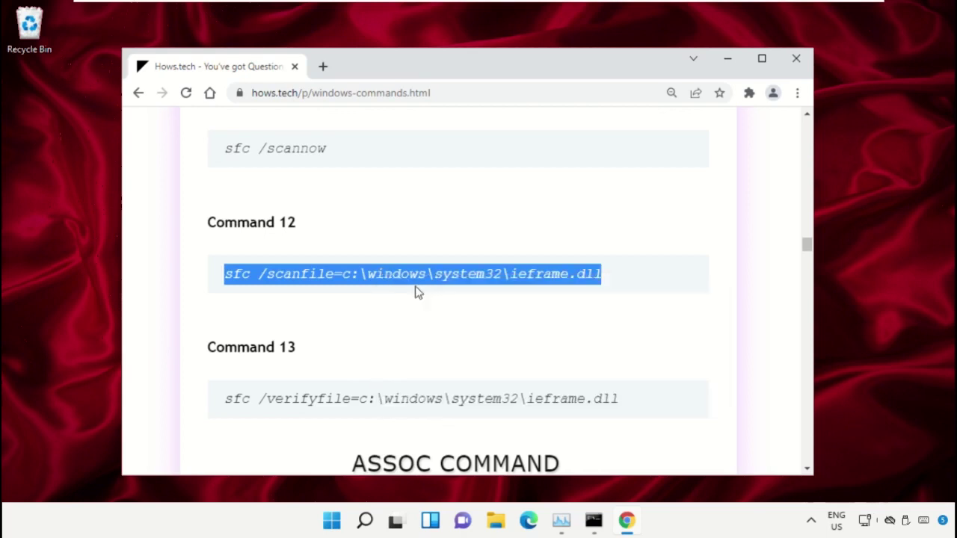
- Paste and run sfc /scanfile=c:\windows\system32\ieframe.dll in the administrator command window
{"action": "left_click", "coordinate": [593, 521]}
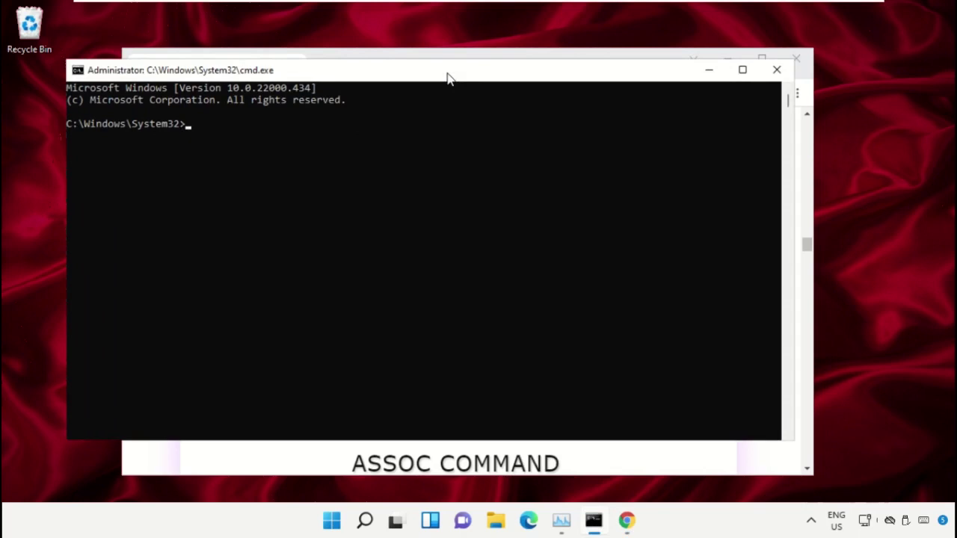
{"action": "left_click_drag", "start_coordinate": [448, 77], "coordinate": [491, 94]}
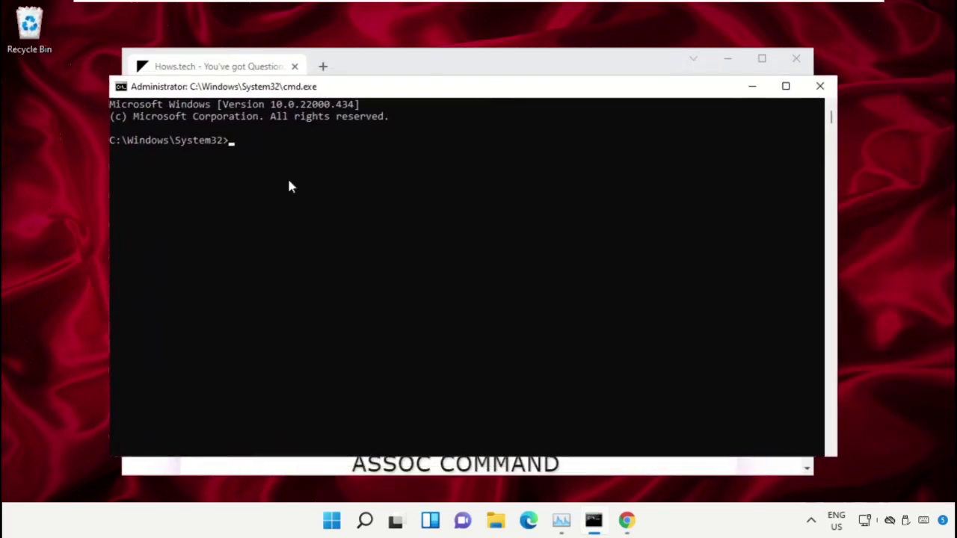
{"action": "right_click", "coordinate": [287, 176]}
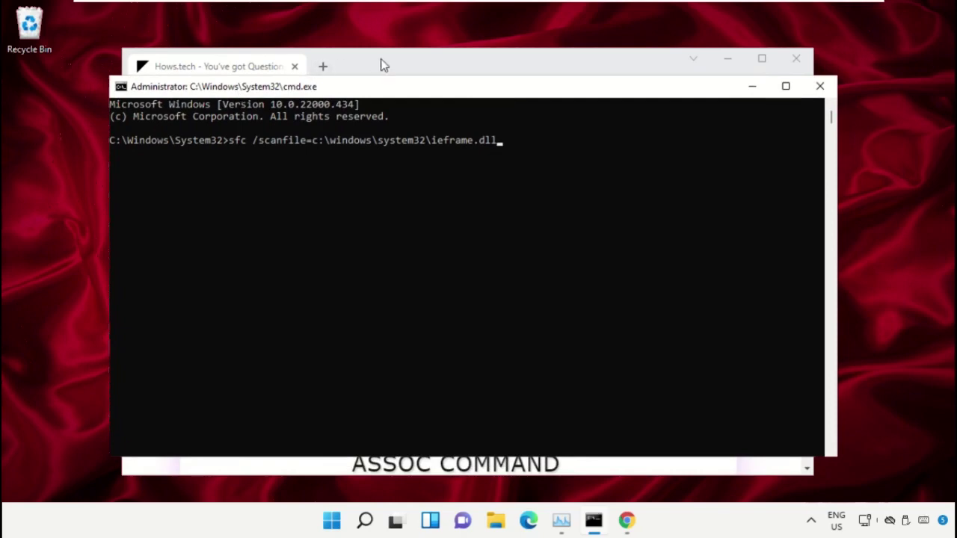
{"action": "key", "text": "Return"}
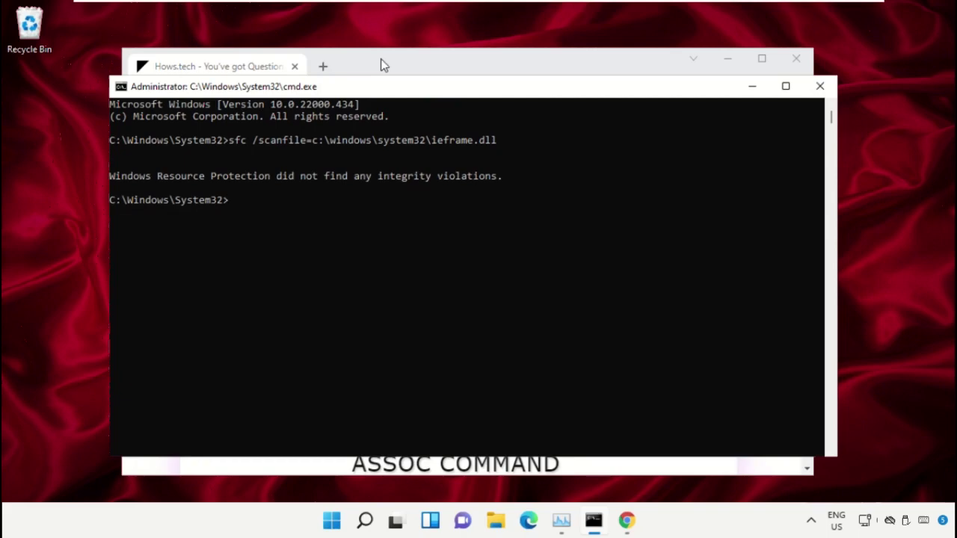
- Copy the Command 13 line, sfc /verifyfile=c:\windows\system32\ieframe.dll, from the web page
{"action": "left_click", "coordinate": [383, 66]}
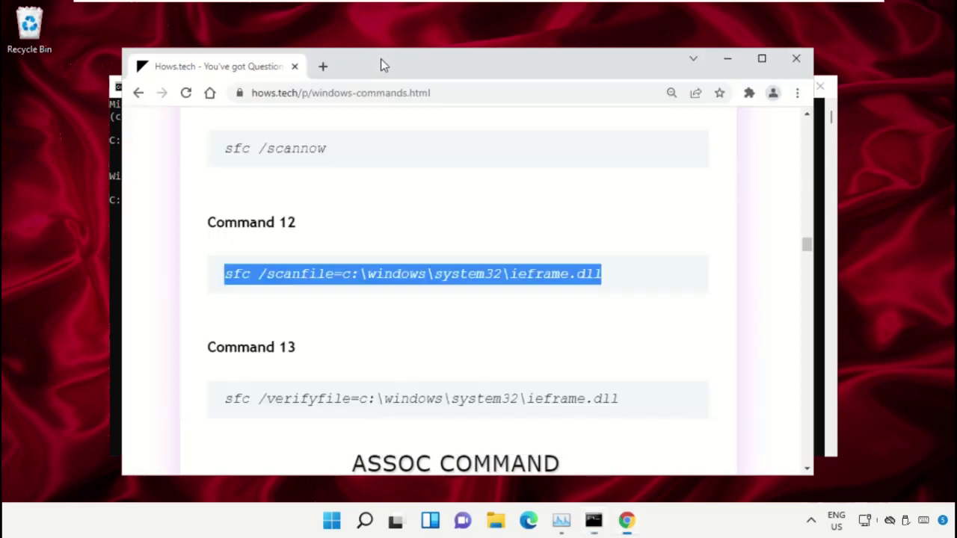
{"action": "scroll", "coordinate": [355, 200], "scroll_direction": "down", "scroll_amount": 1}
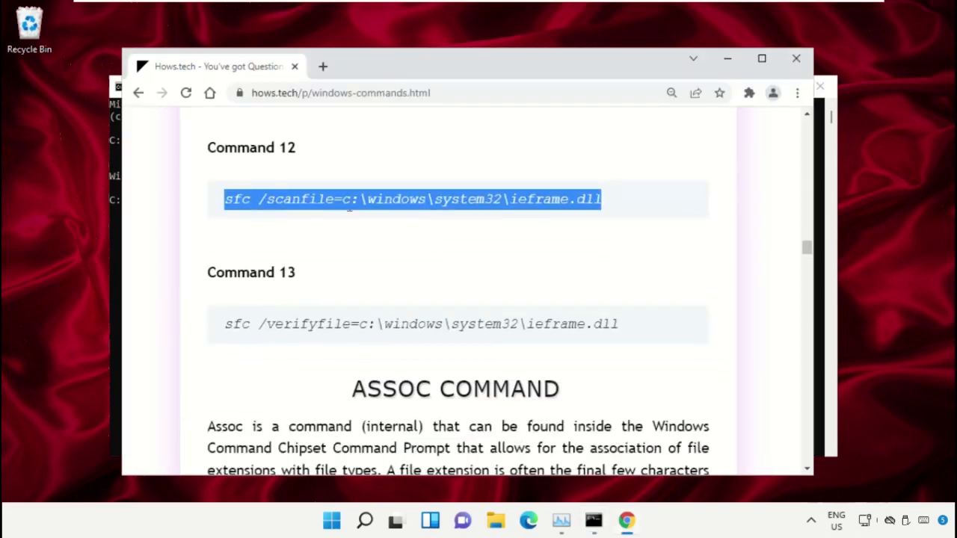
{"action": "triple_click", "coordinate": [310, 329]}
{"action": "right_click", "coordinate": [315, 331]}
{"action": "left_click", "coordinate": [378, 348]}
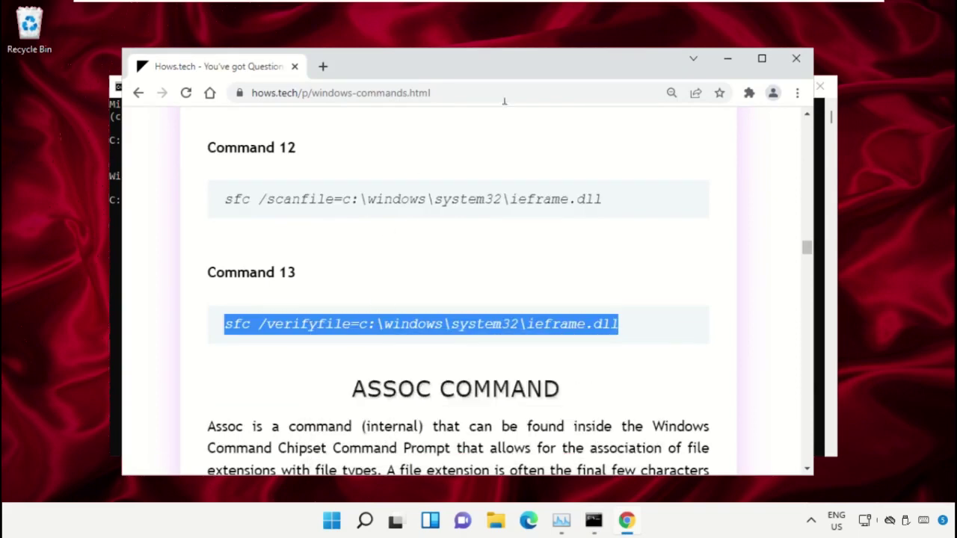
- Paste and run the sfc /verifyfile command in cmd, then close the command window
{"action": "left_click", "coordinate": [594, 521]}
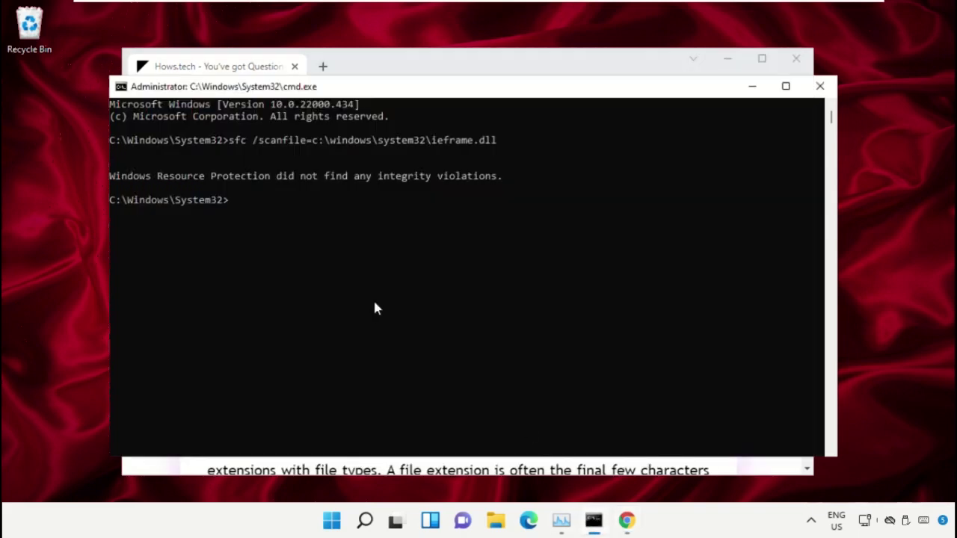
{"action": "key", "text": "ctrl+v"}
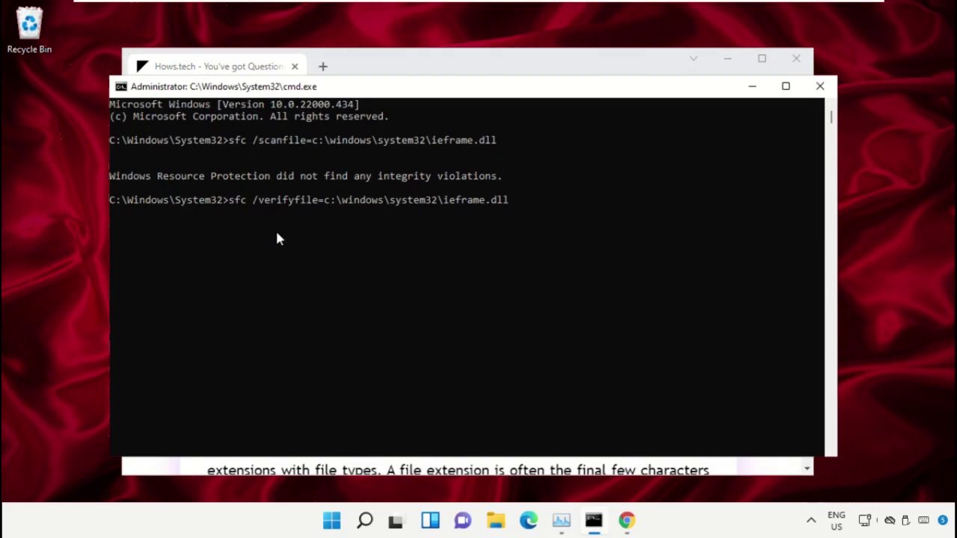
{"action": "key", "text": "Return"}
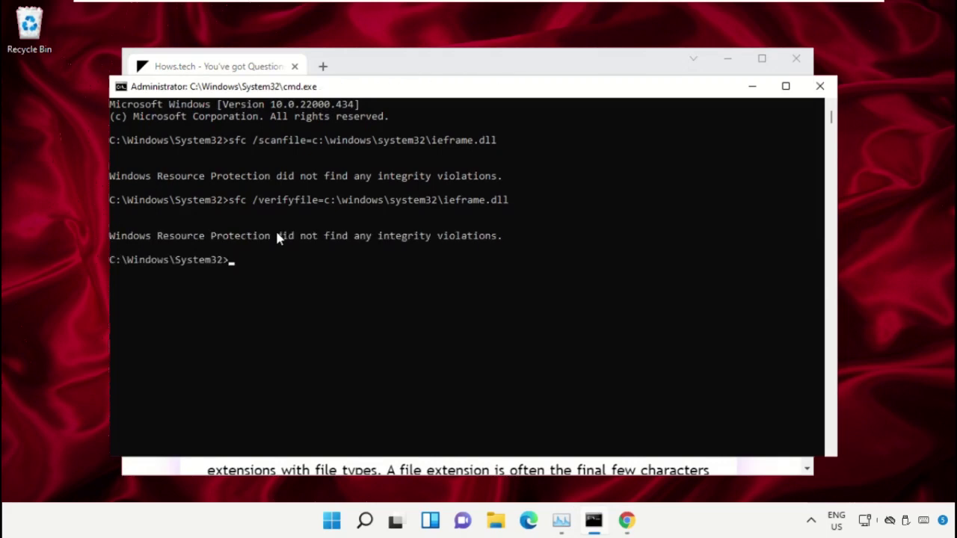
{"action": "left_click", "coordinate": [823, 88]}
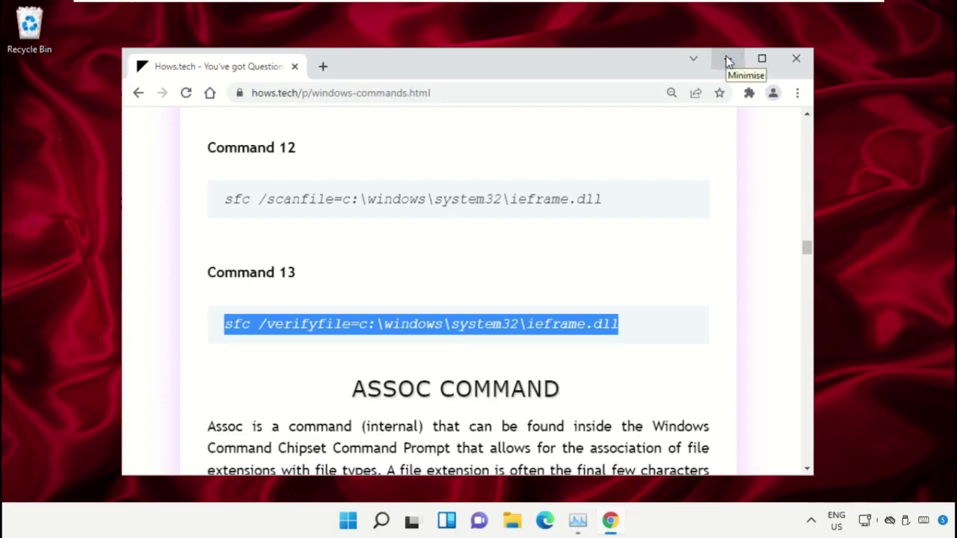
- Open File Explorer and bring up the Properties window for Local Disk (C:)
{"action": "left_click", "coordinate": [729, 60]}
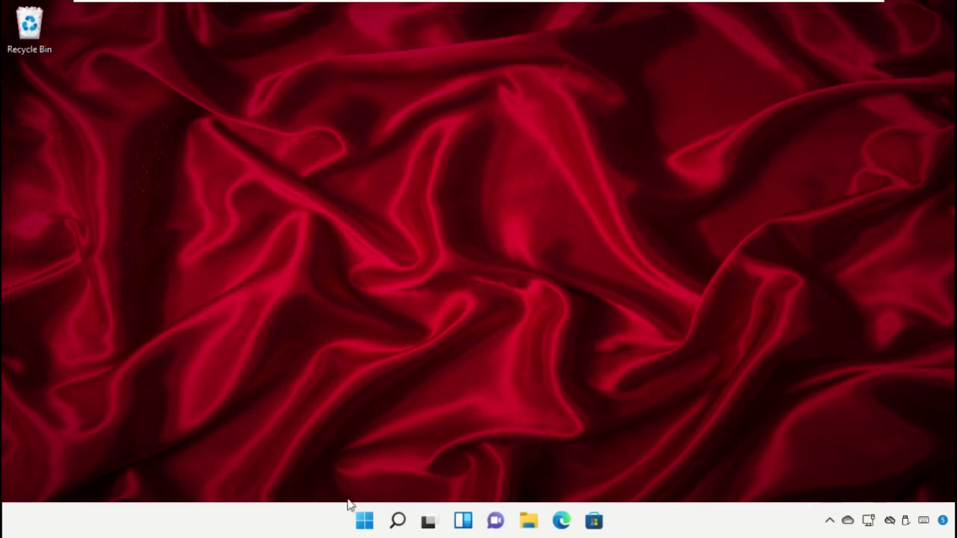
{"action": "left_click", "coordinate": [398, 522]}
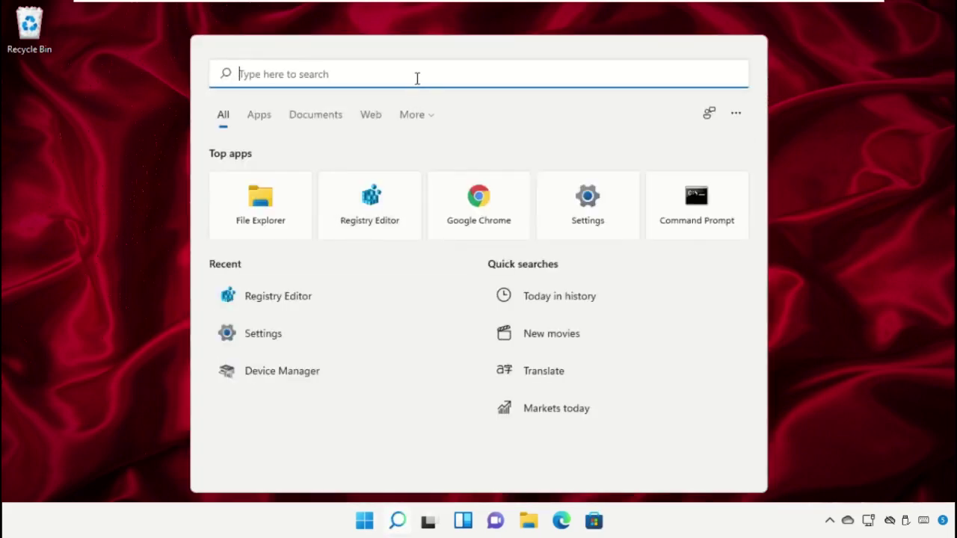
{"action": "type", "text": "File Explorer"}
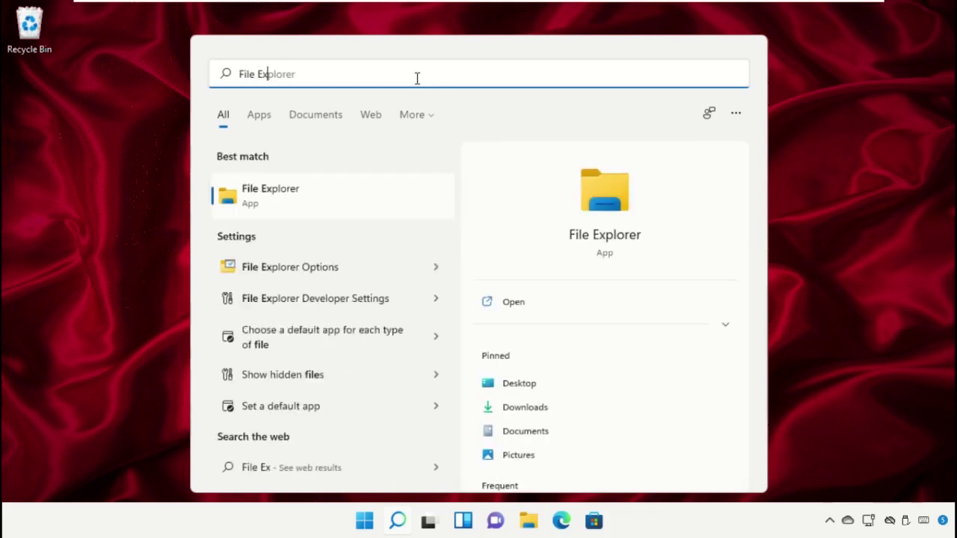
{"action": "left_click", "coordinate": [312, 190]}
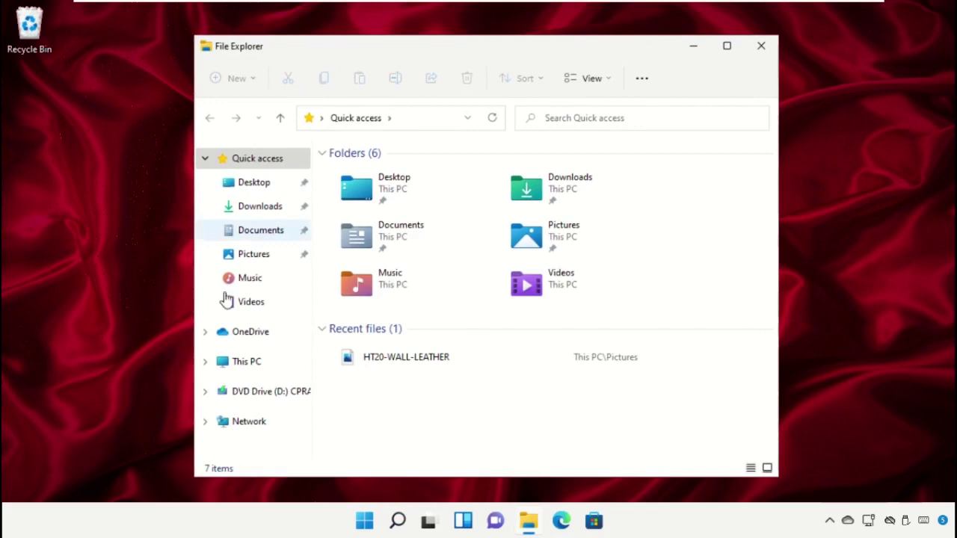
{"action": "left_click", "coordinate": [229, 363]}
{"action": "left_click", "coordinate": [398, 337]}
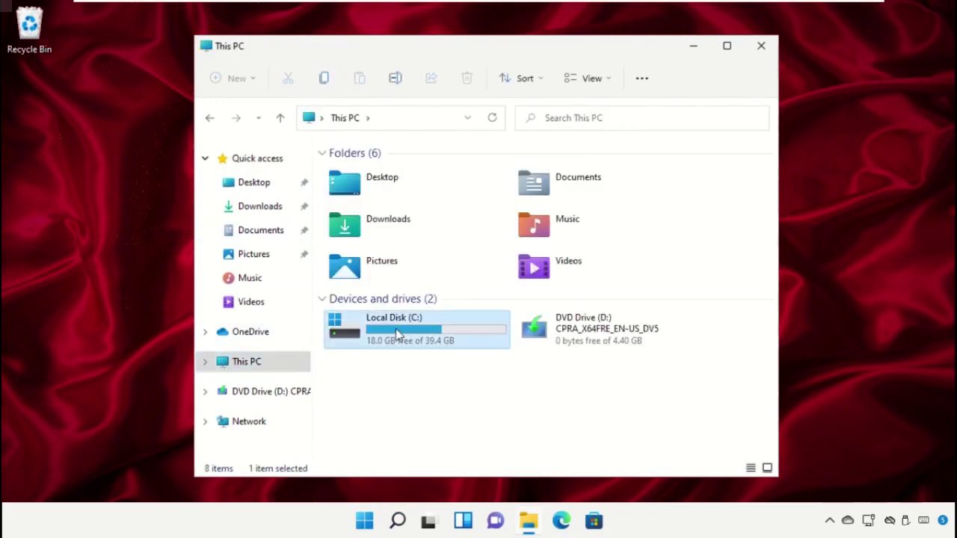
{"action": "right_click", "coordinate": [398, 336]}
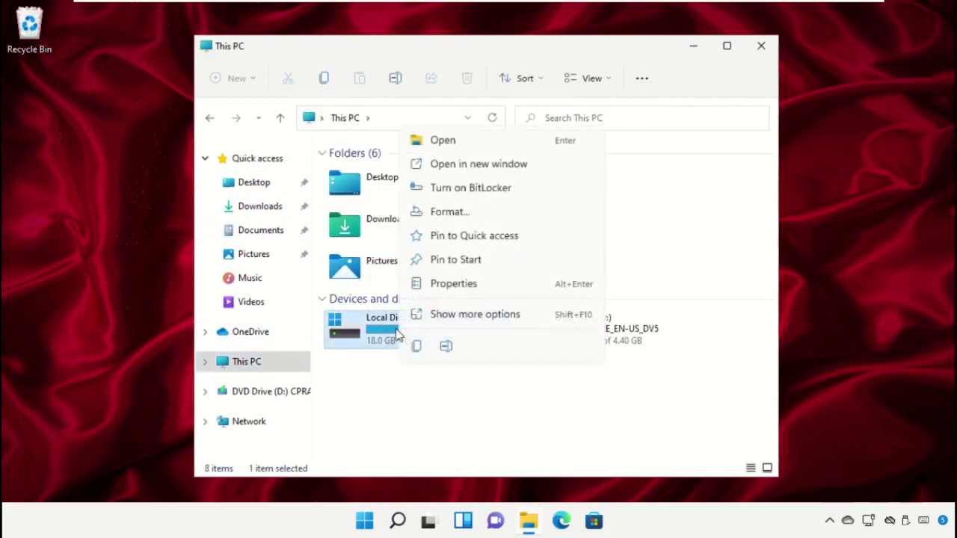
{"action": "left_click", "coordinate": [475, 284]}
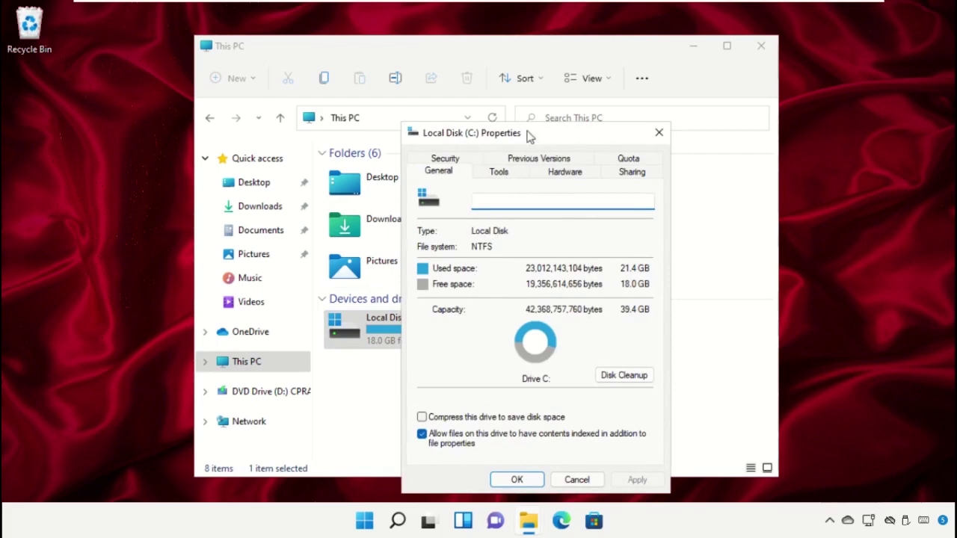
{"action": "left_click_drag", "start_coordinate": [528, 135], "coordinate": [502, 47]}
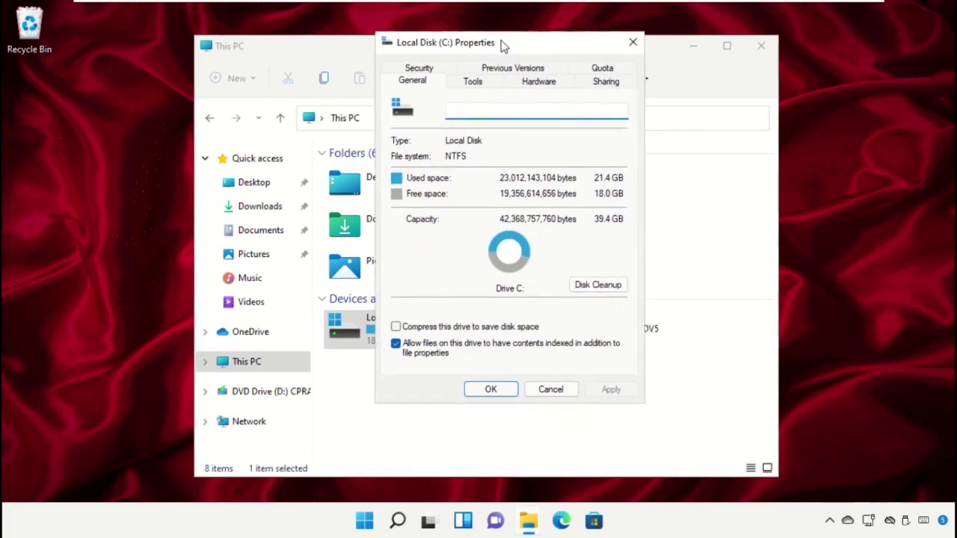
- Scan drive C: for errors from the Tools tab, then close the result, Properties and This PC
{"action": "left_click", "coordinate": [473, 84]}
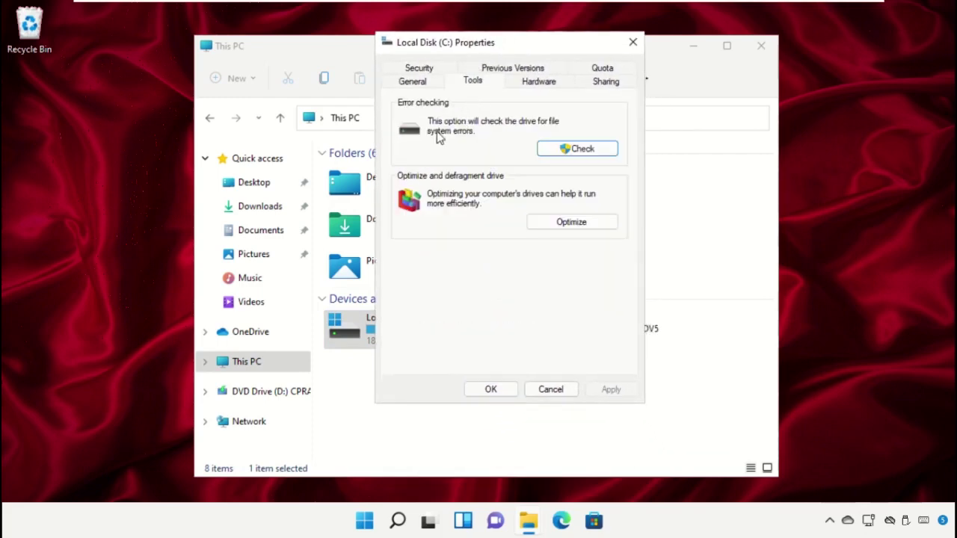
{"action": "left_click", "coordinate": [551, 149]}
{"action": "left_click_drag", "start_coordinate": [544, 156], "coordinate": [557, 130]}
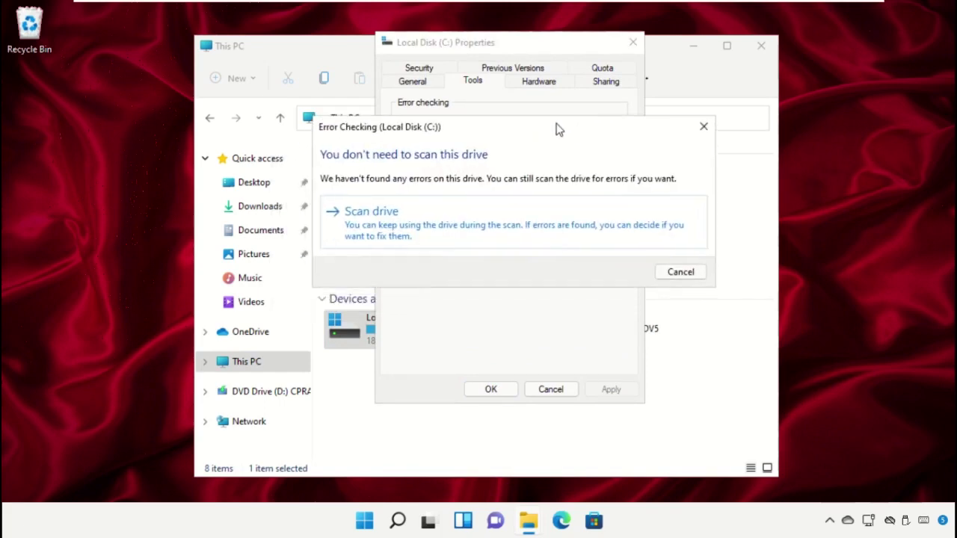
{"action": "left_click", "coordinate": [371, 224]}
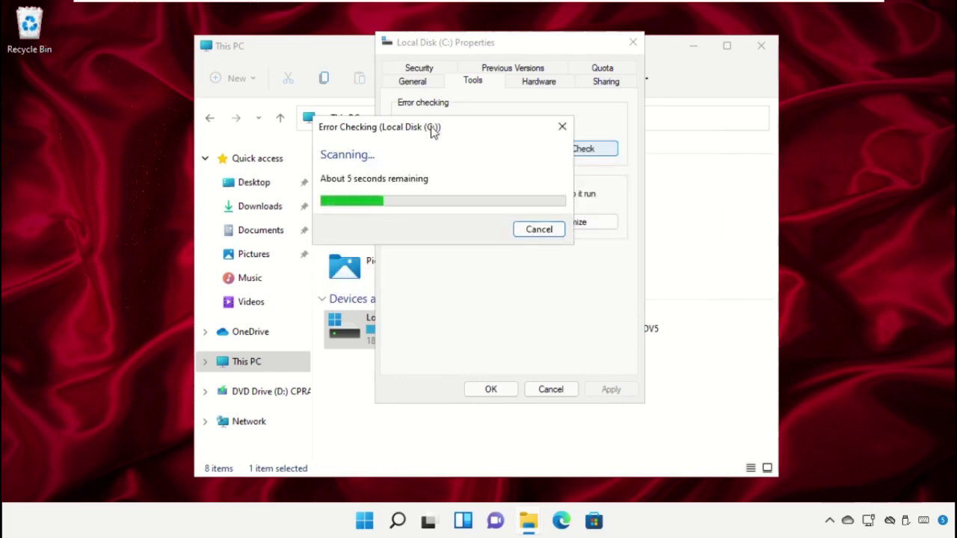
{"action": "left_click_drag", "start_coordinate": [433, 127], "coordinate": [494, 128]}
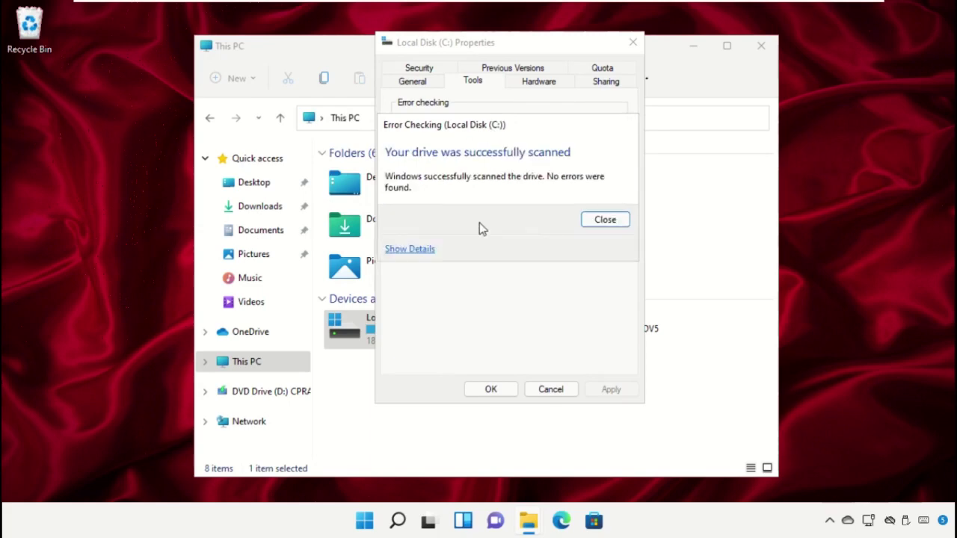
{"action": "left_click", "coordinate": [603, 220]}
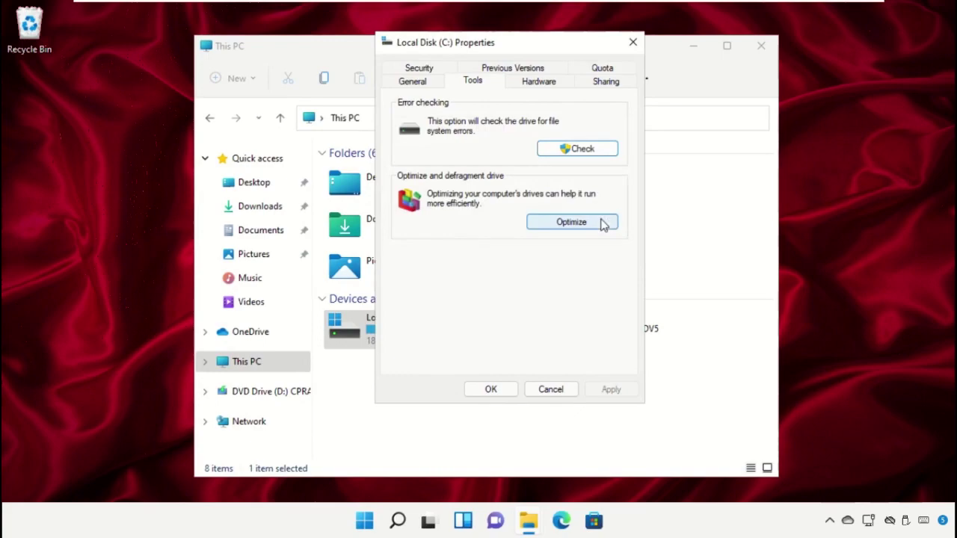
{"action": "left_click", "coordinate": [548, 392]}
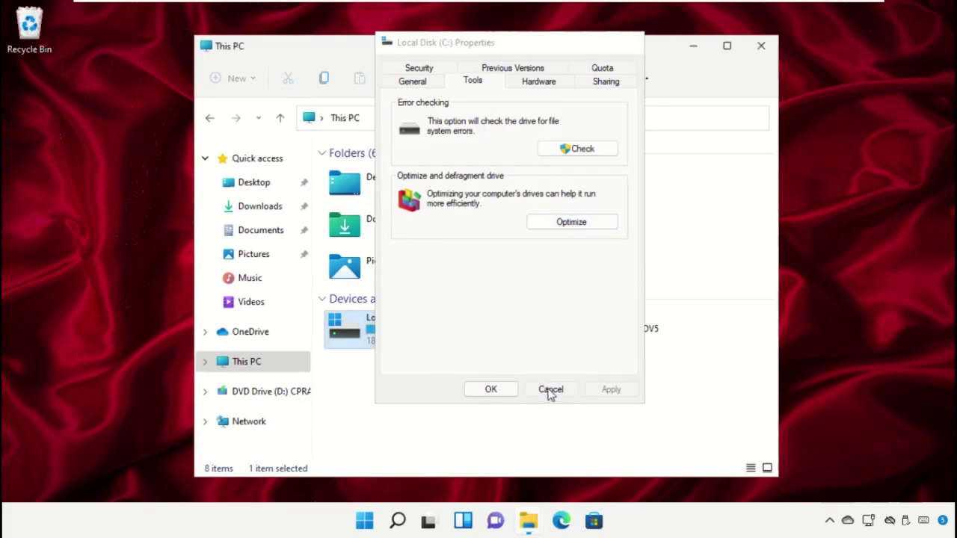
{"action": "left_click", "coordinate": [763, 51]}
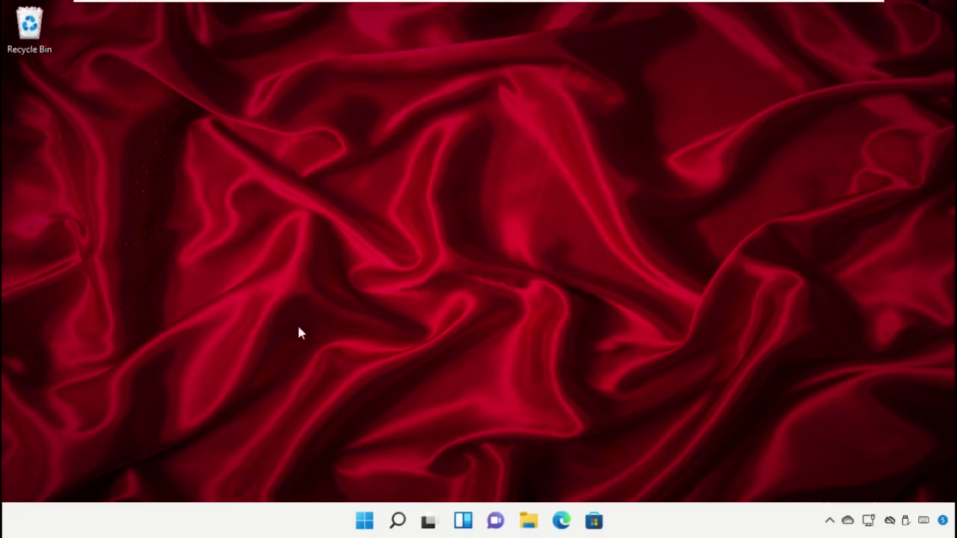
- Launch Windows PowerShell as administrator and run sfc /scannow
{"action": "left_click", "coordinate": [396, 519]}
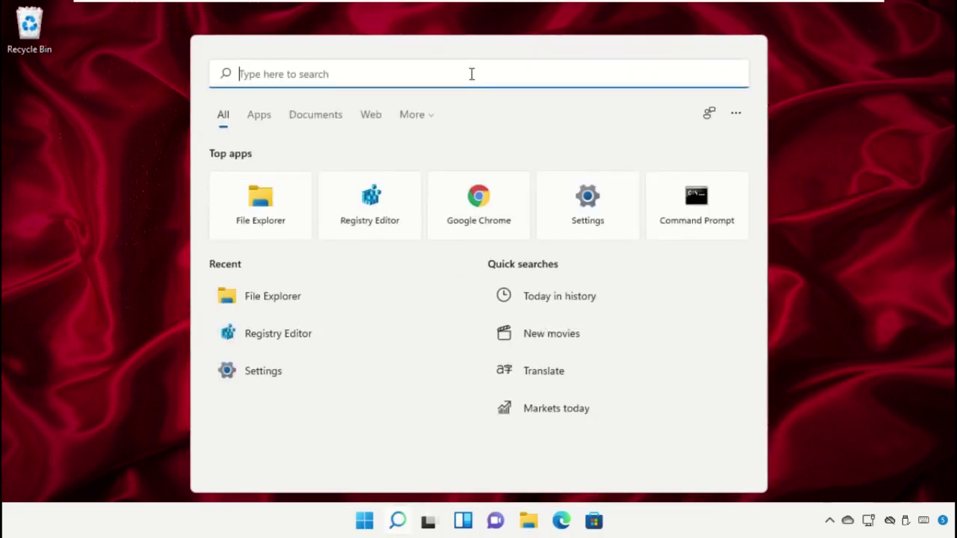
{"action": "type", "text": "Windows PowerShell"}
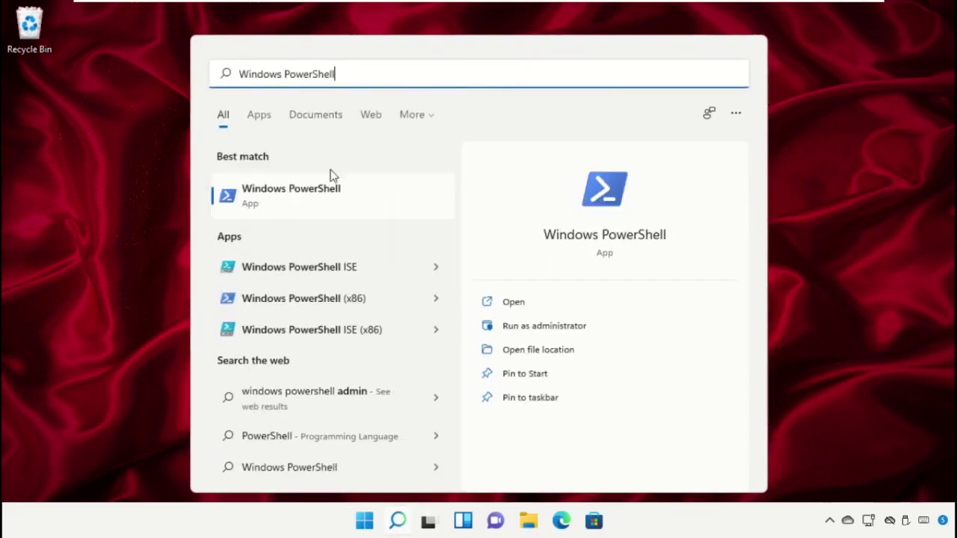
{"action": "right_click", "coordinate": [338, 201]}
{"action": "left_click", "coordinate": [387, 214]}
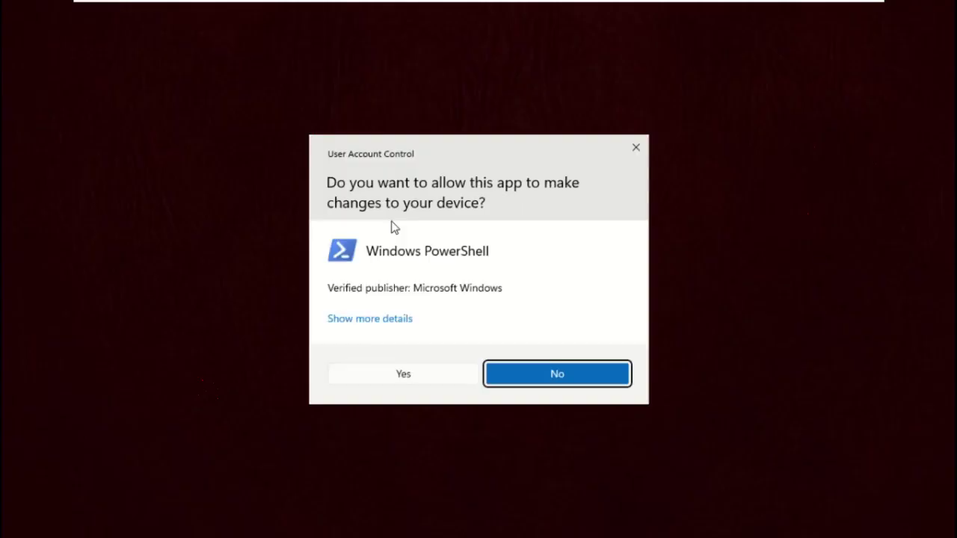
{"action": "left_click", "coordinate": [409, 378]}
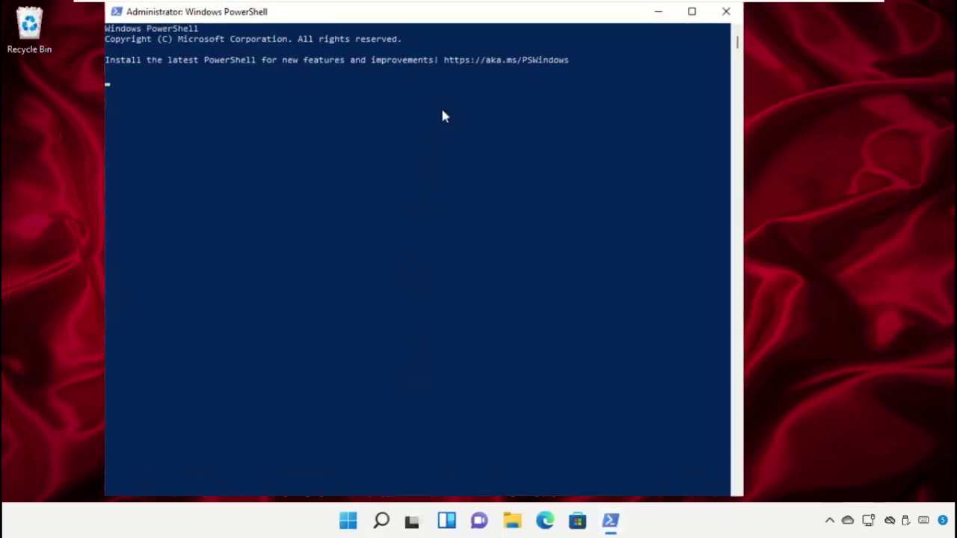
{"action": "left_click_drag", "start_coordinate": [442, 18], "coordinate": [520, 20]}
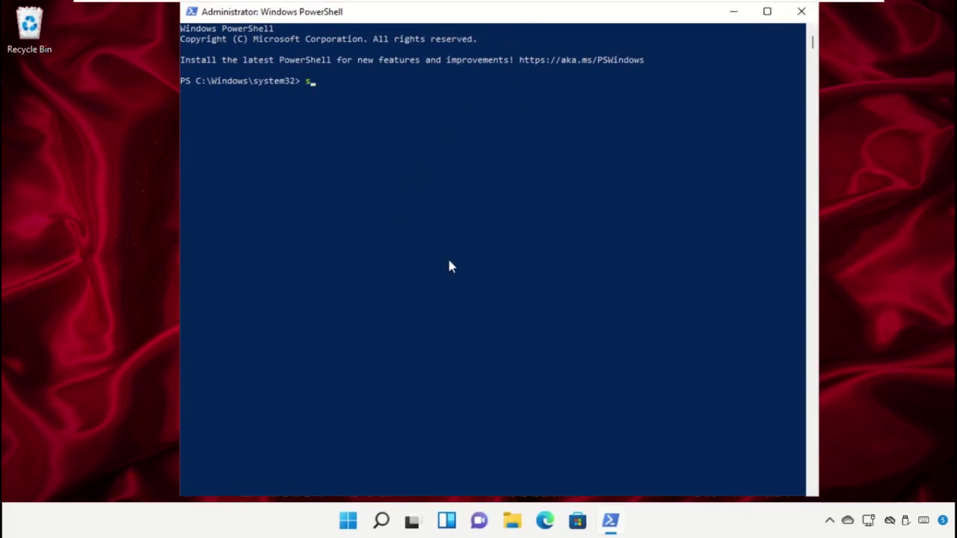
{"action": "type", "text": "sfc /scannow"}
{"action": "key", "text": "Return"}
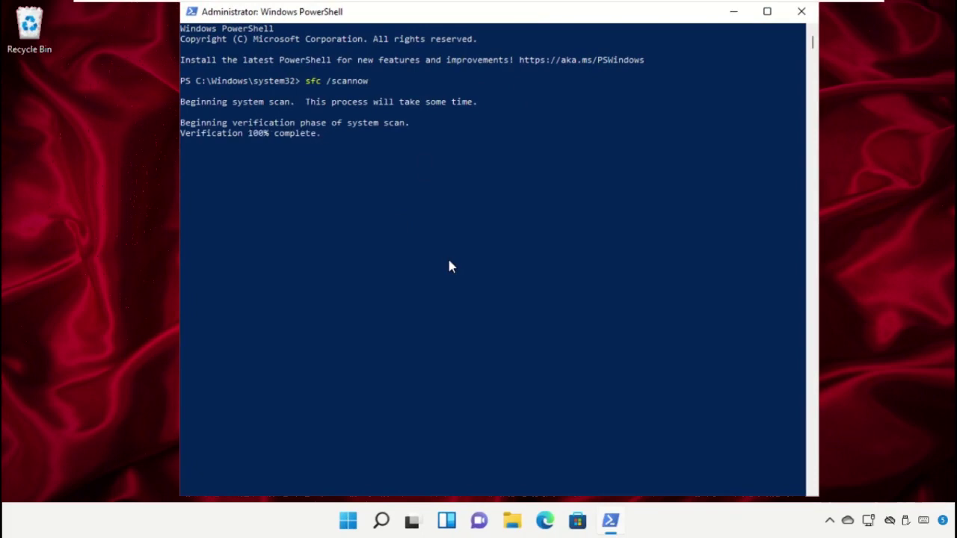
- Close PowerShell and create a desktop shortcut named cmd that points to cmd.exe
{"action": "left_click", "coordinate": [801, 12]}
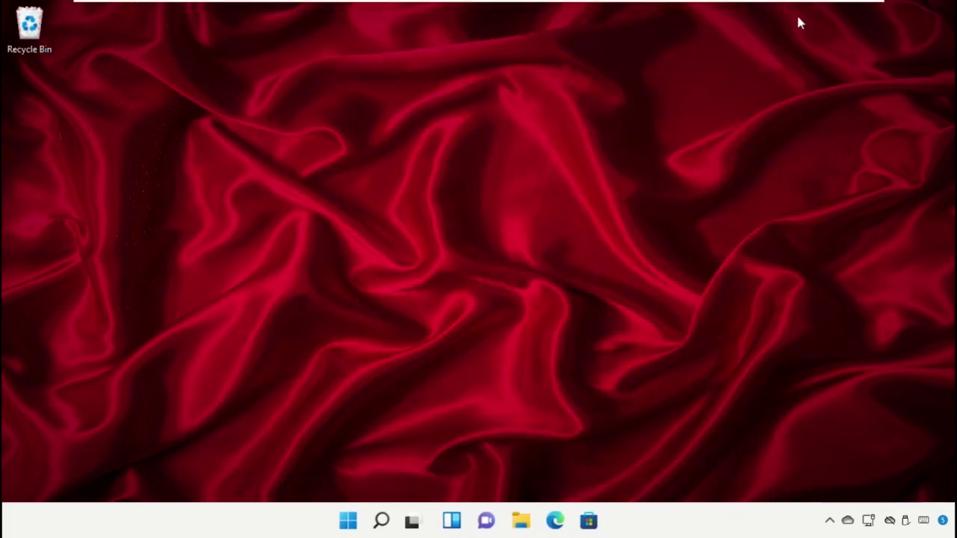
{"action": "right_click", "coordinate": [462, 160]}
{"action": "mouse_move", "coordinate": [539, 255]}
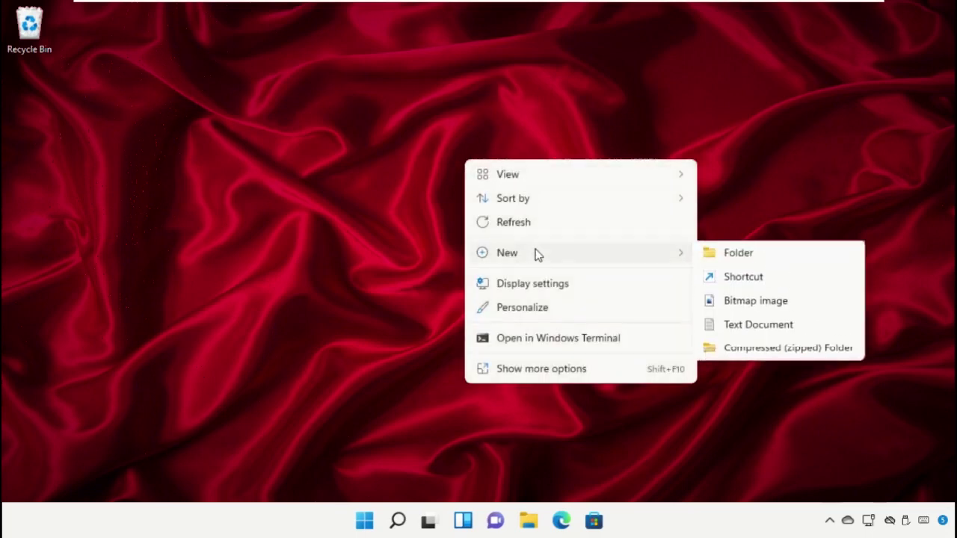
{"action": "left_click", "coordinate": [702, 278]}
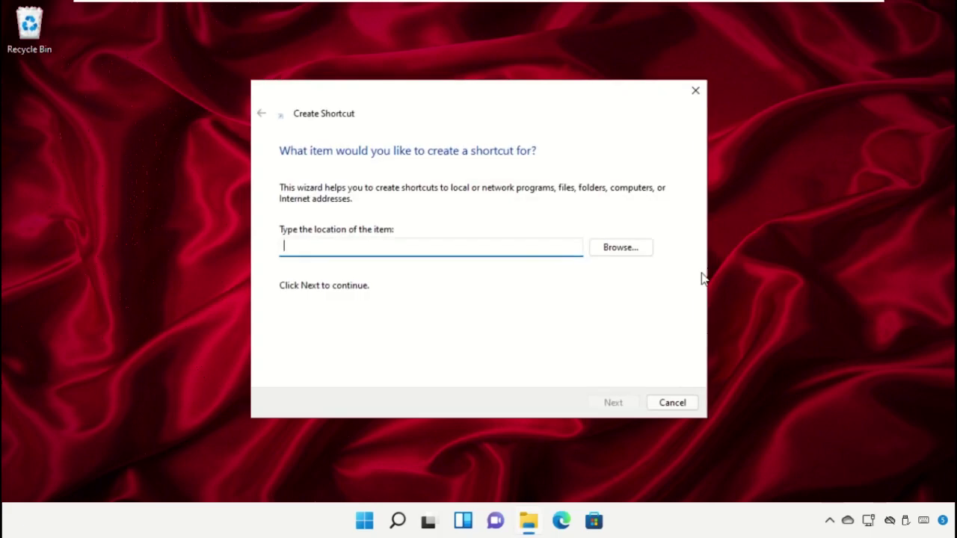
{"action": "type", "text": "cmd.exe"}
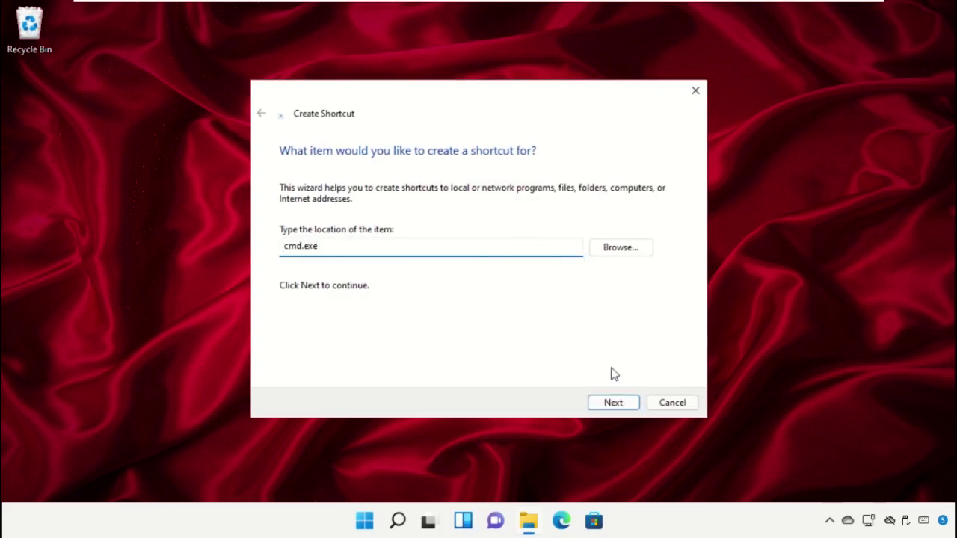
{"action": "left_click", "coordinate": [613, 403]}
{"action": "left_click", "coordinate": [617, 406]}
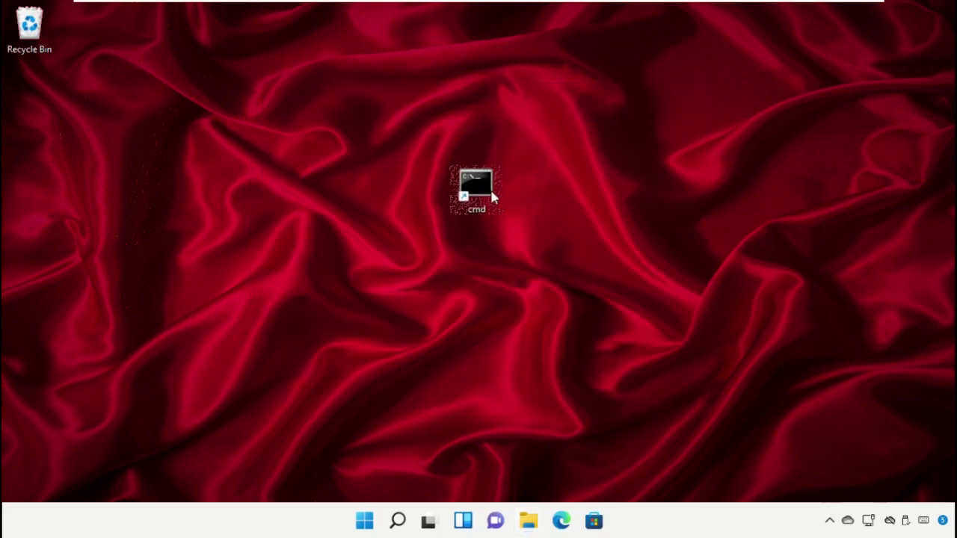
- Enable Run as administrator in the cmd shortcut's advanced properties and apply it
{"action": "right_click", "coordinate": [494, 197]}
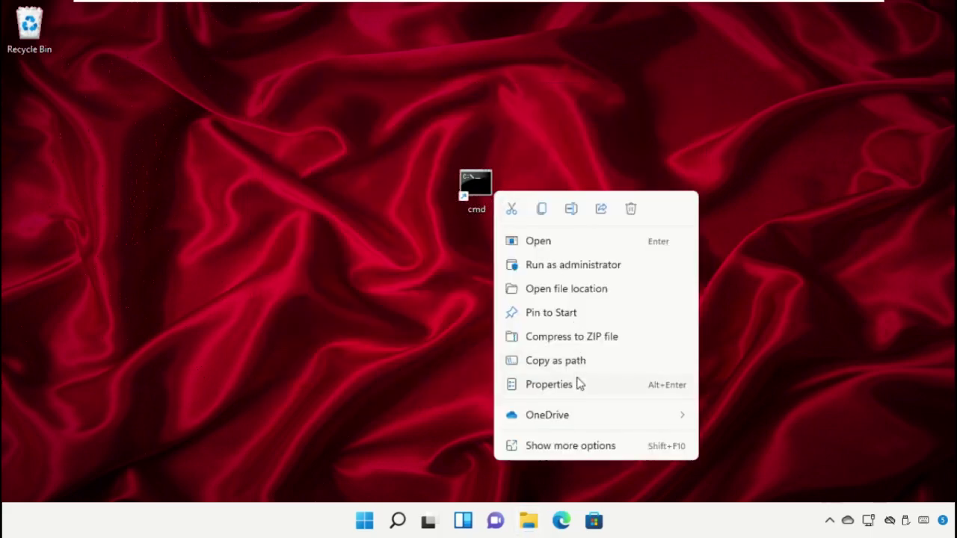
{"action": "left_click", "coordinate": [549, 385]}
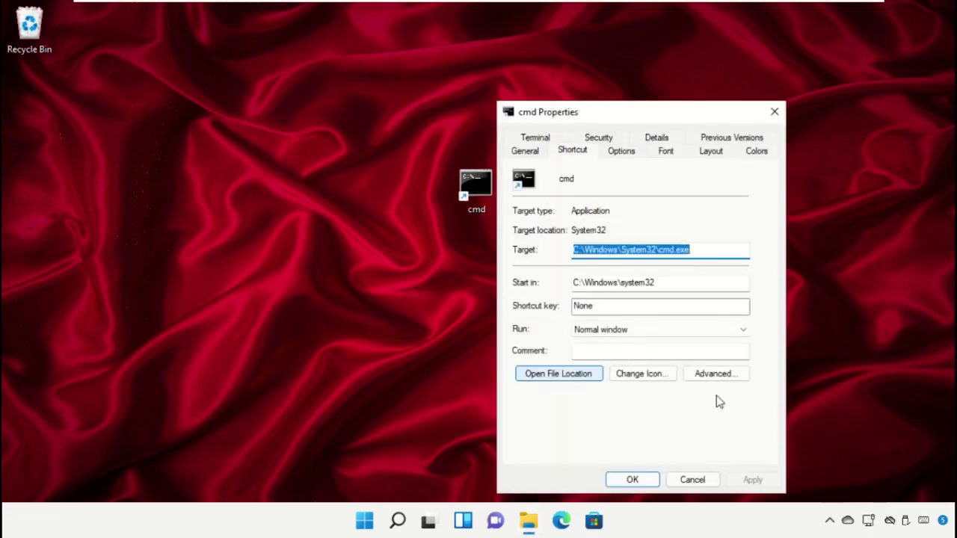
{"action": "left_click", "coordinate": [723, 383]}
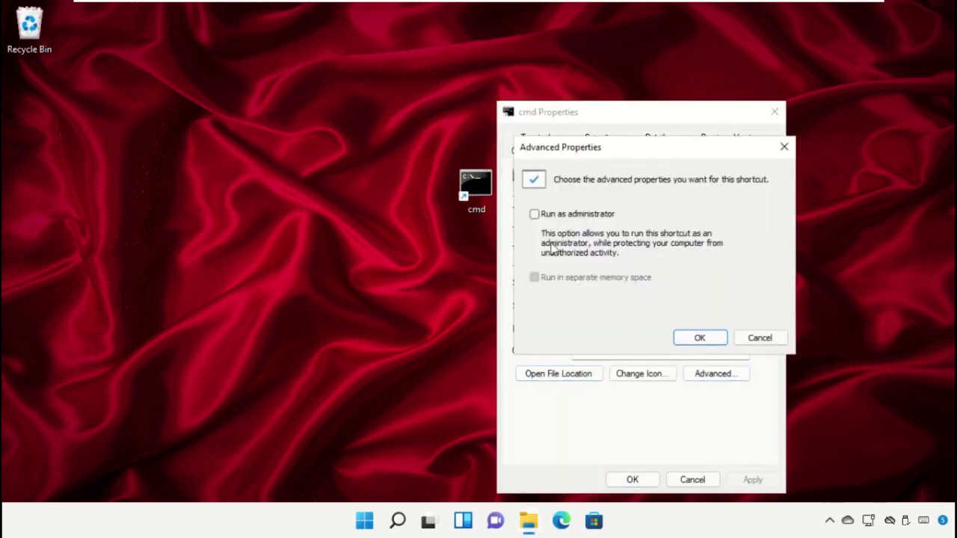
{"action": "left_click", "coordinate": [698, 338]}
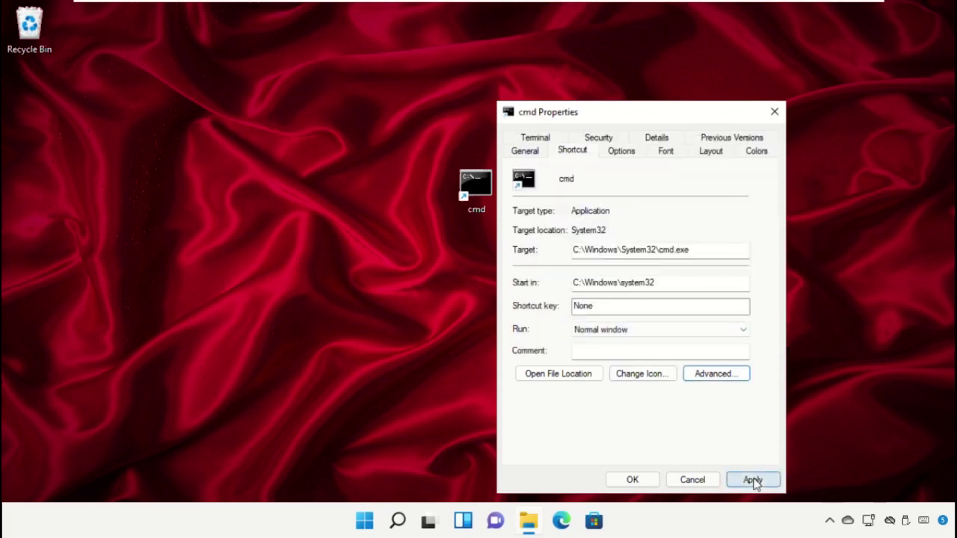
{"action": "left_click", "coordinate": [753, 480]}
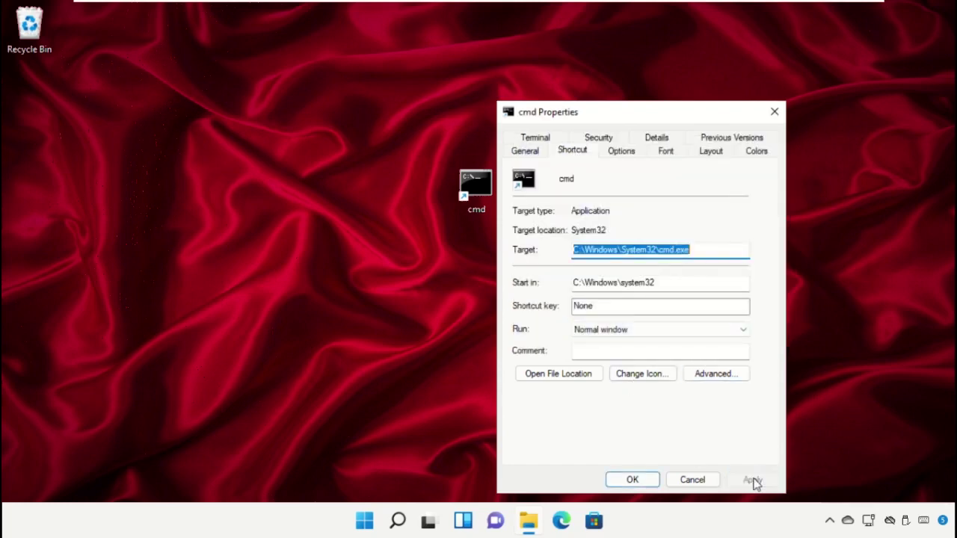
{"action": "left_click", "coordinate": [633, 481]}
- Launch the cmd shortcut, approve the elevation prompt, then close the administrator Command Prompt
{"action": "double_click", "coordinate": [466, 195]}
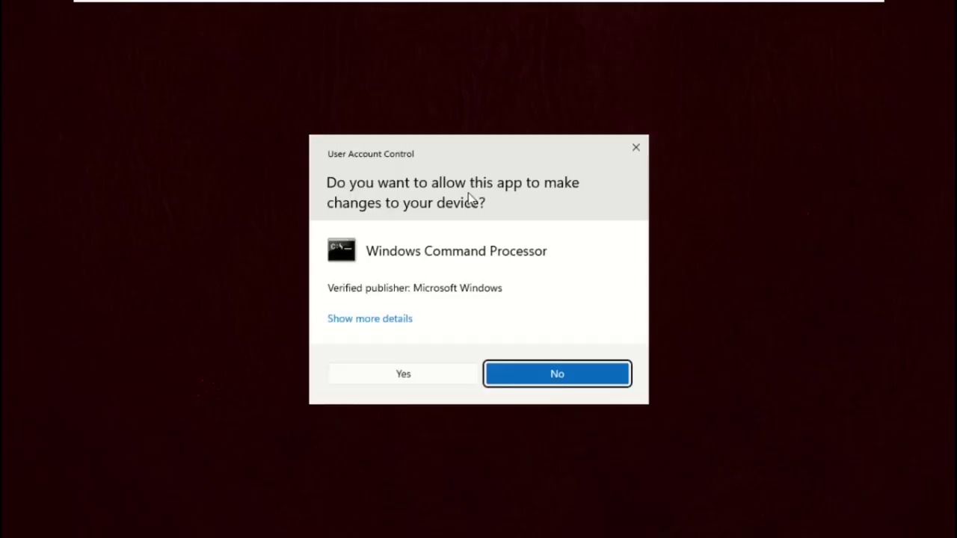
{"action": "left_click", "coordinate": [410, 376]}
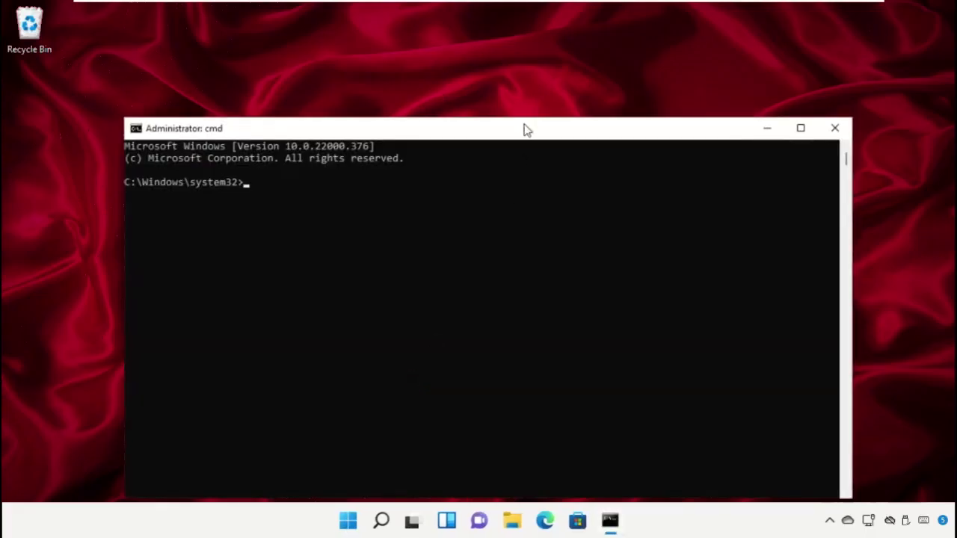
{"action": "left_click_drag", "start_coordinate": [524, 128], "coordinate": [533, 84]}
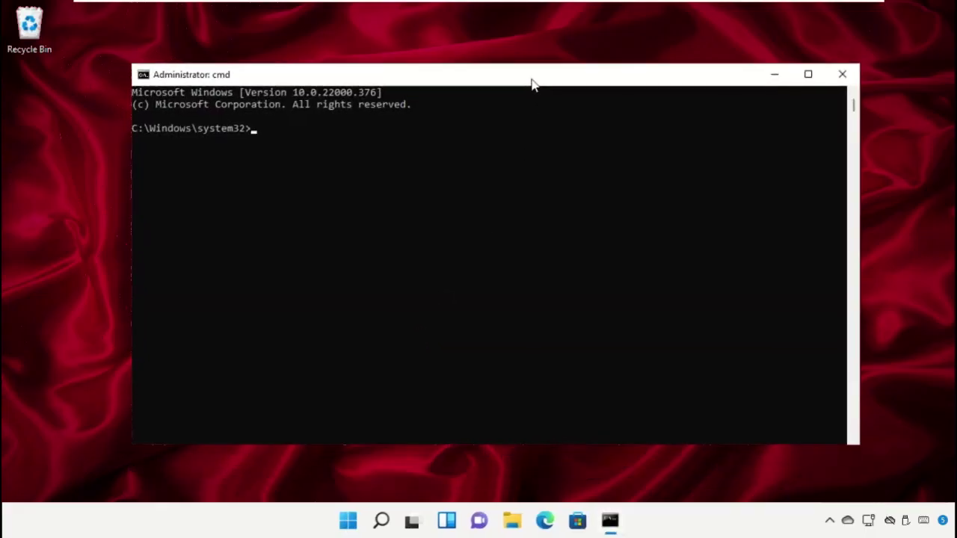
{"action": "left_click", "coordinate": [841, 75]}
- Launch File Explorer from Windows search
{"action": "left_click", "coordinate": [524, 269]}
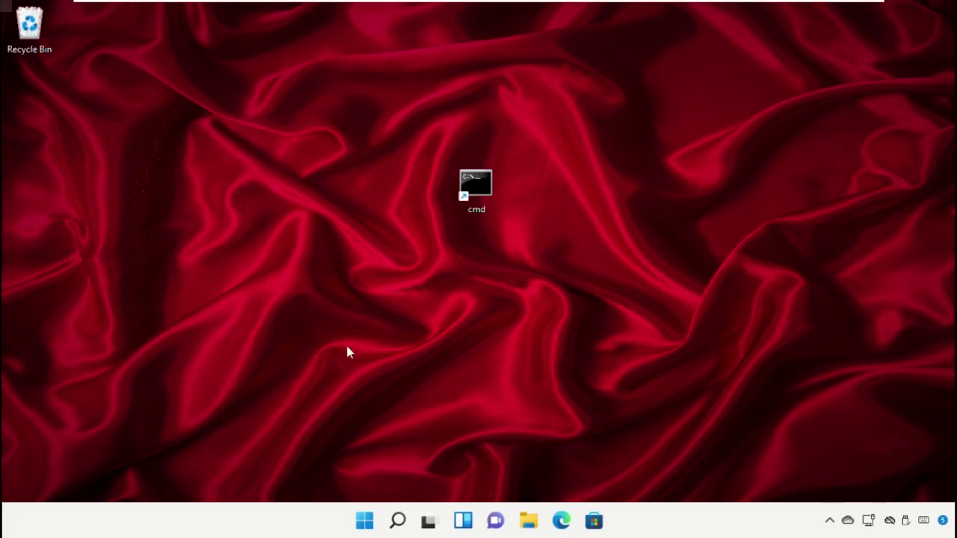
{"action": "left_click", "coordinate": [397, 522]}
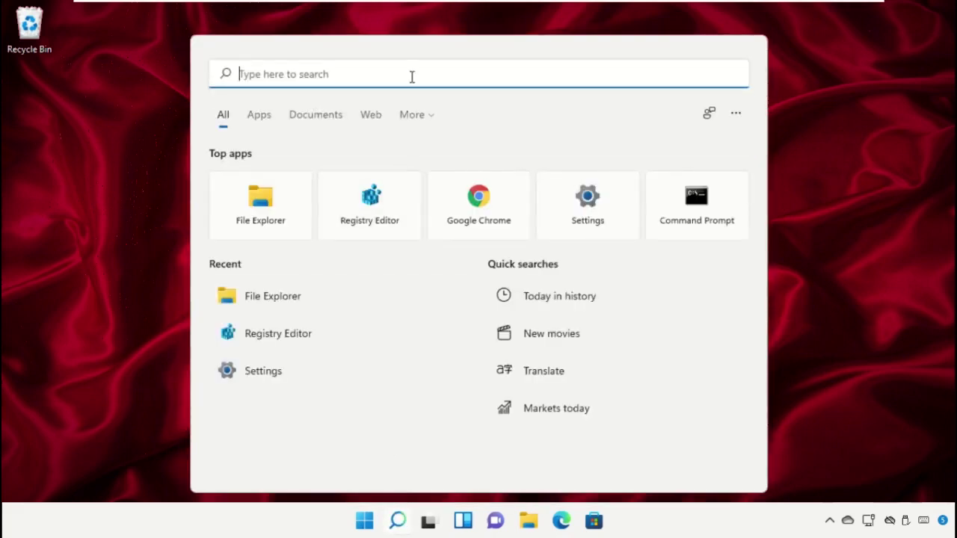
{"action": "type", "text": "File Explorer"}
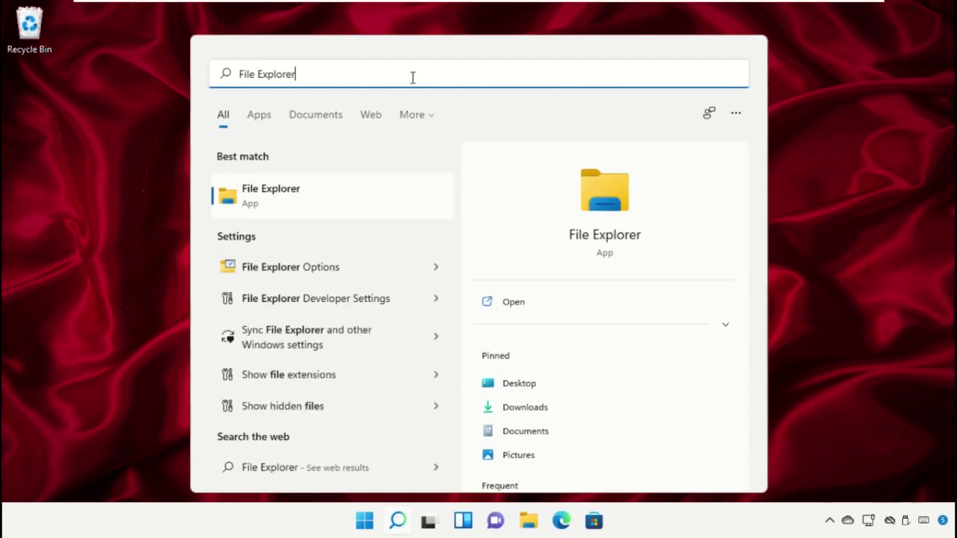
{"action": "left_click", "coordinate": [267, 199]}
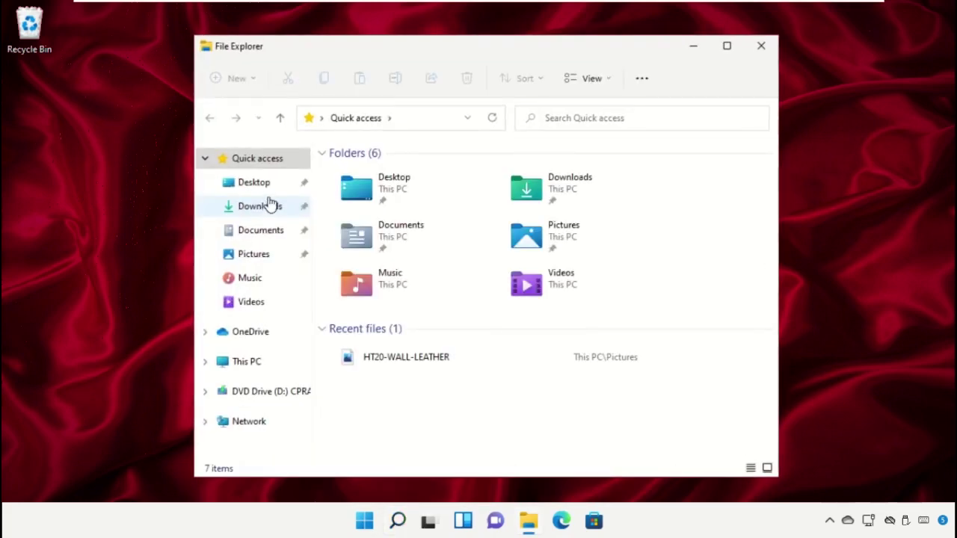
- Navigate through This PC and Local Disk (C:) to the Windows\SysWOW64 folder
{"action": "left_click", "coordinate": [246, 364]}
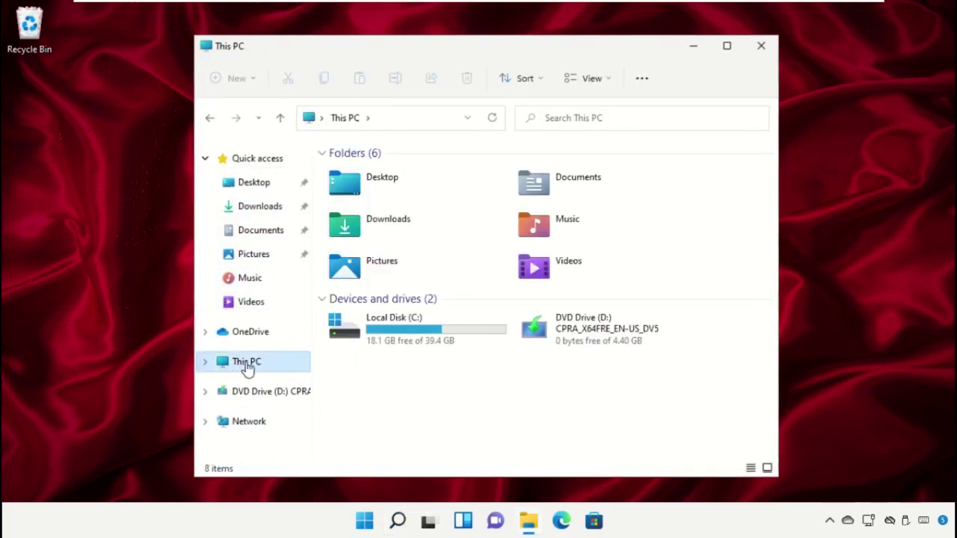
{"action": "double_click", "coordinate": [395, 342]}
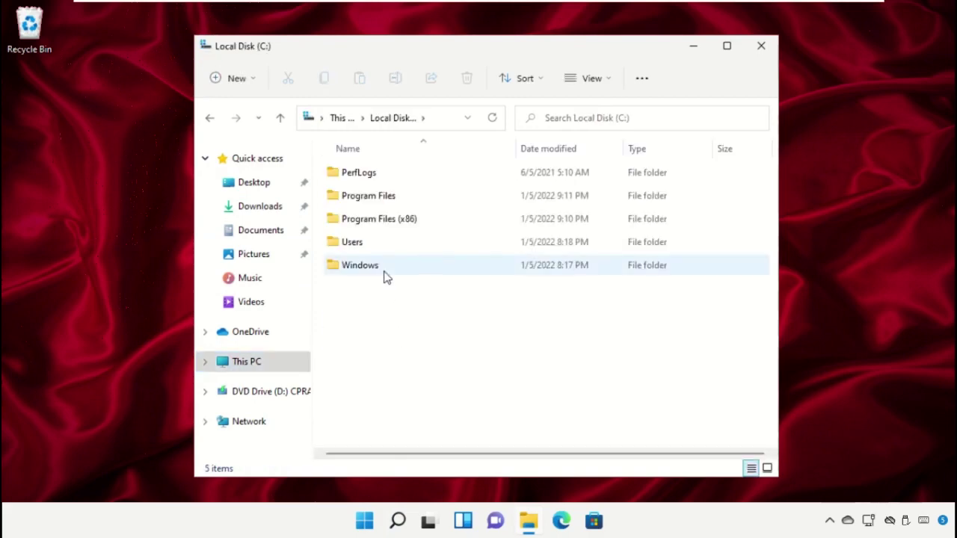
{"action": "double_click", "coordinate": [361, 265]}
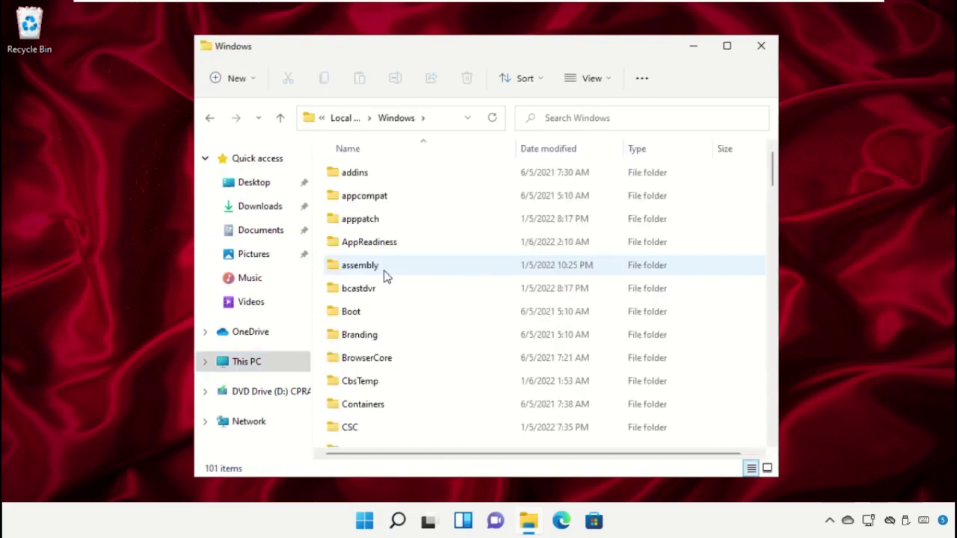
{"action": "scroll", "coordinate": [745, 246], "scroll_direction": "down", "scroll_amount": 6}
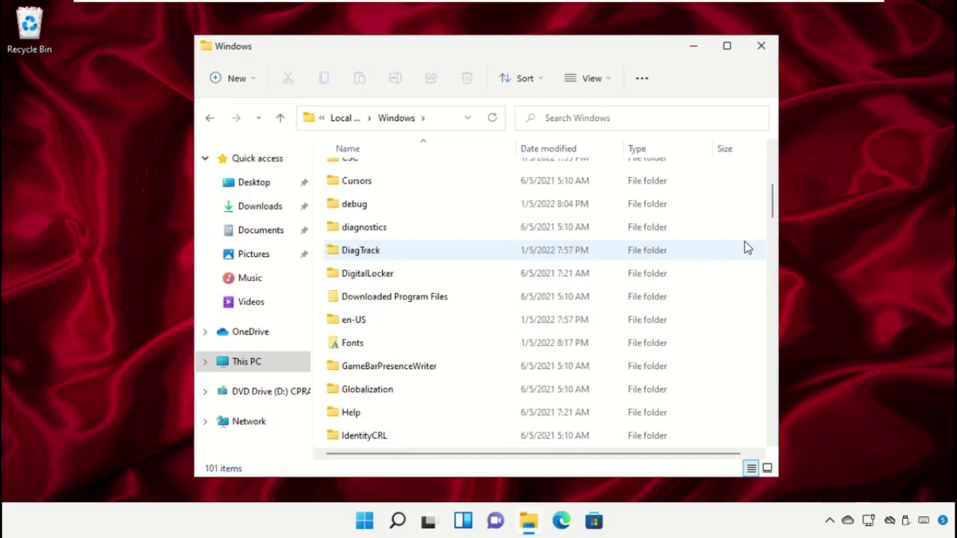
{"action": "scroll", "coordinate": [746, 246], "scroll_direction": "down", "scroll_amount": 10}
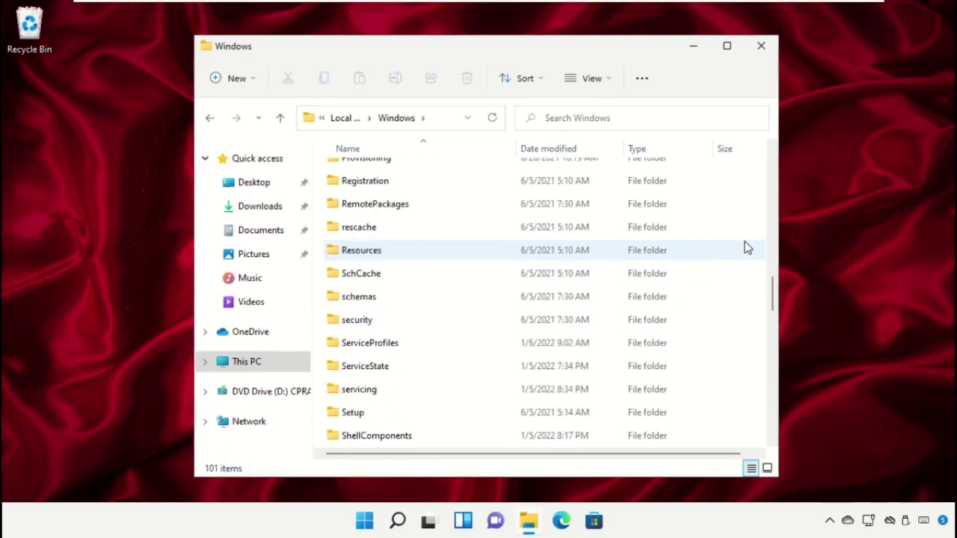
{"action": "scroll", "coordinate": [746, 247], "scroll_direction": "down", "scroll_amount": 4}
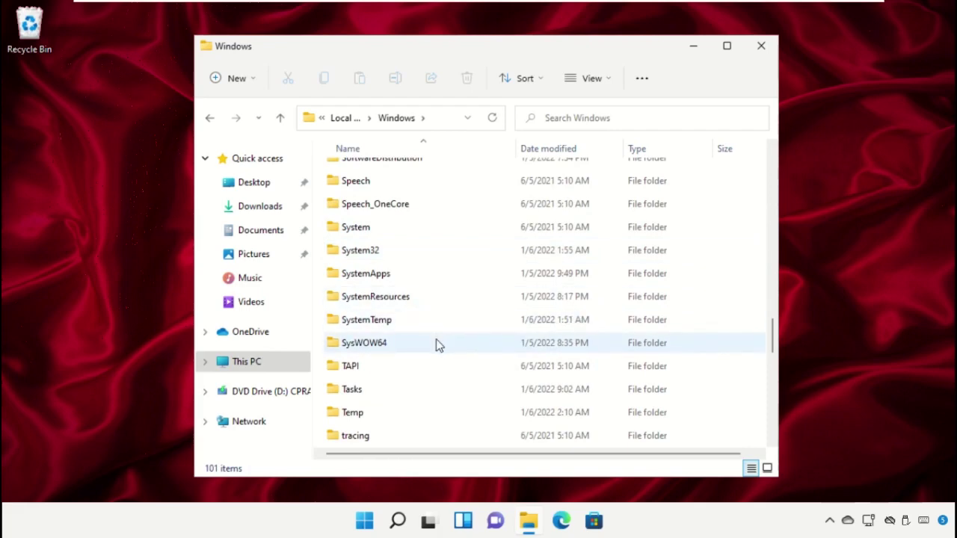
{"action": "double_click", "coordinate": [438, 342]}
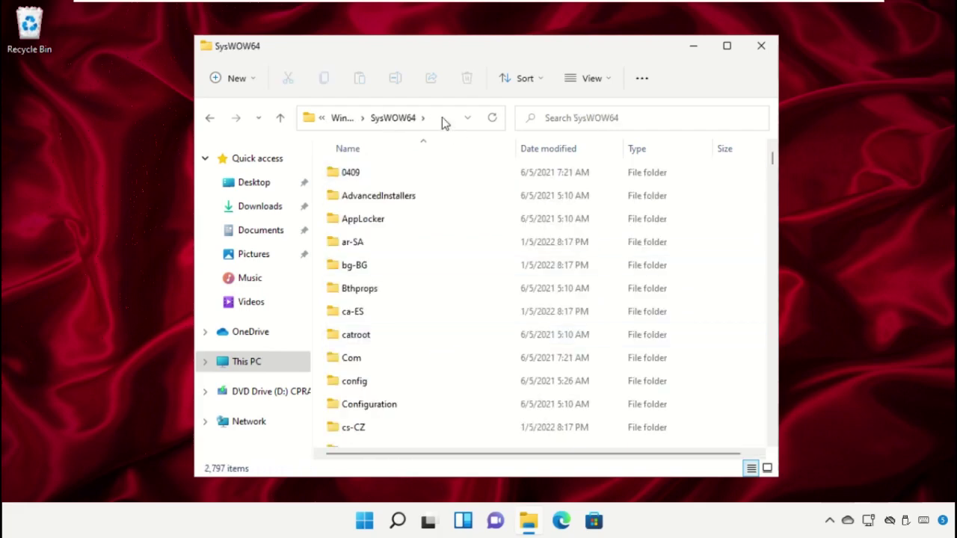
- Copy the C:\Windows\SysWOW64 path from the address bar
{"action": "left_click", "coordinate": [444, 118]}
{"action": "right_click", "coordinate": [386, 121]}
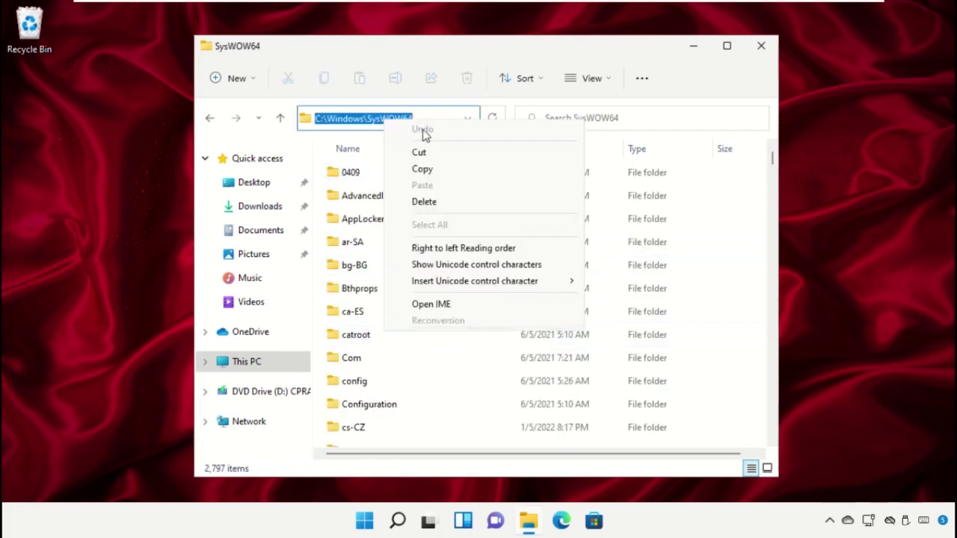
{"action": "left_click", "coordinate": [436, 169]}
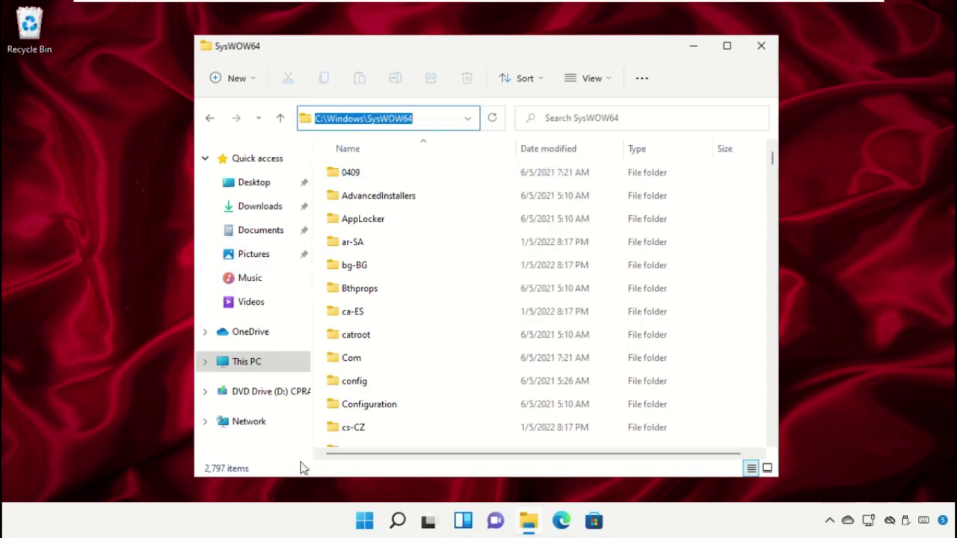
{"action": "left_click", "coordinate": [397, 520]}
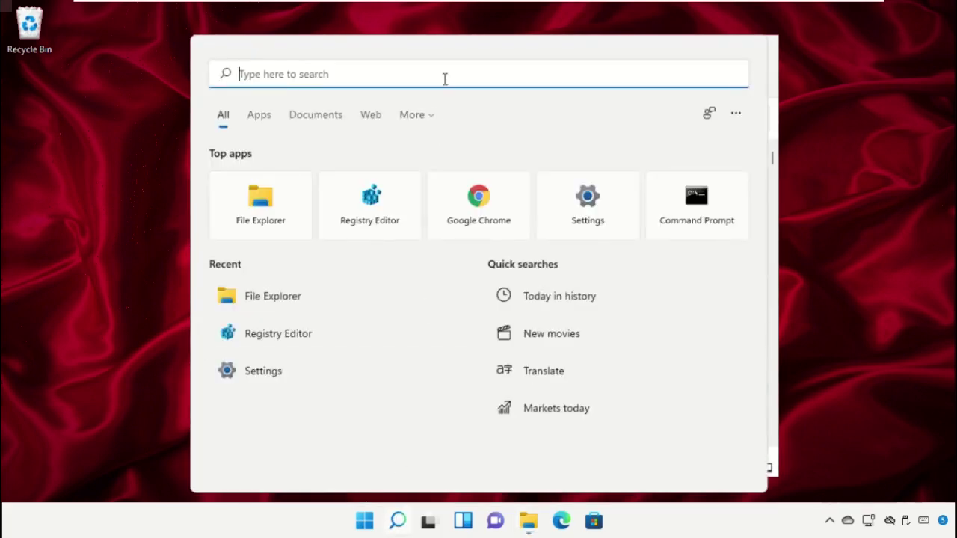
- Open the Environment Variables dialog via the System Properties search result
{"action": "type", "text": "Environment Variables"}
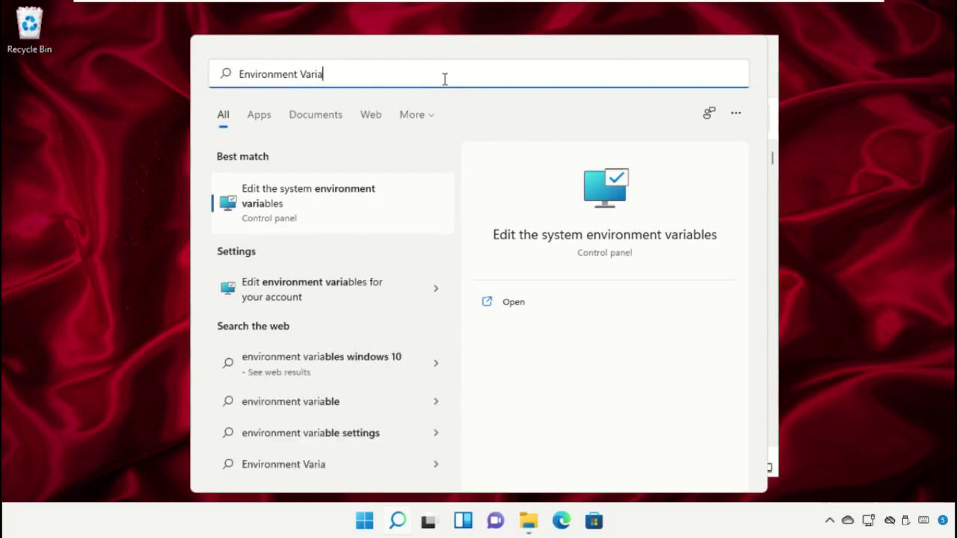
{"action": "left_click", "coordinate": [319, 204]}
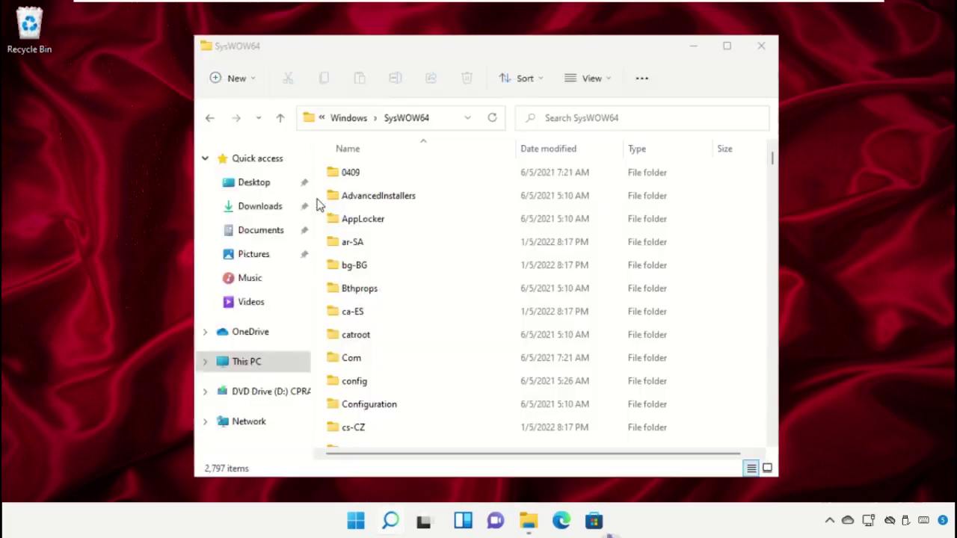
{"action": "left_click_drag", "start_coordinate": [274, 96], "coordinate": [527, 62]}
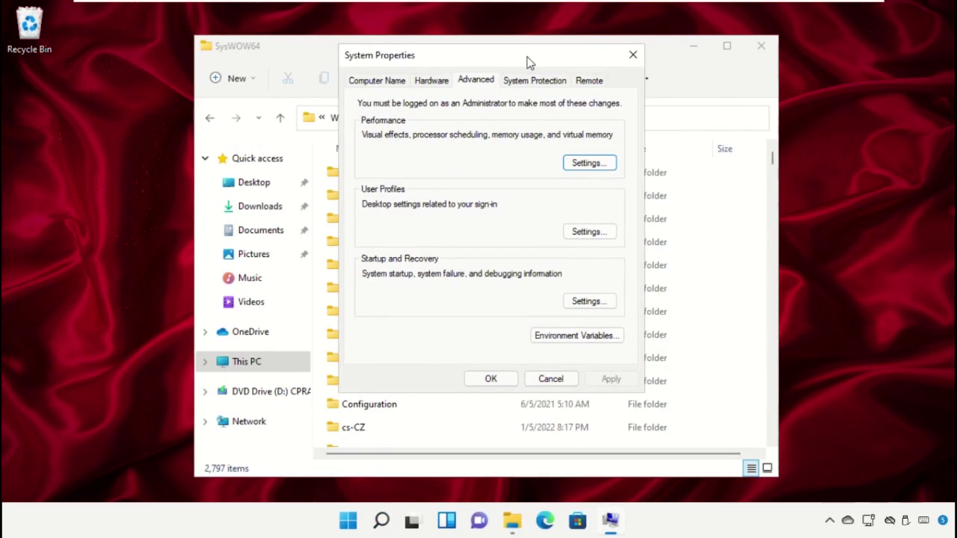
{"action": "left_click", "coordinate": [592, 336]}
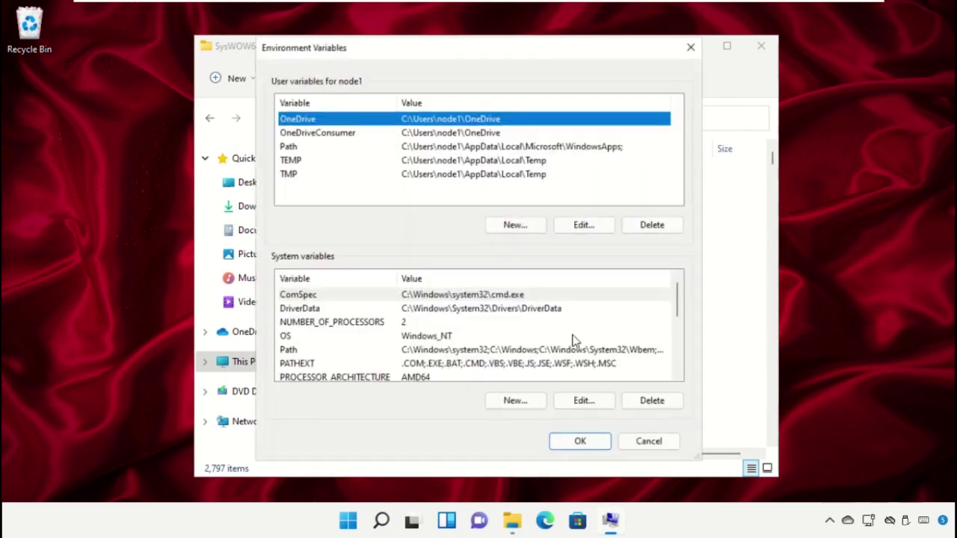
- Paste C:\Windows\SysWOW64 as a new user Path entry, save all dialogs, and close Explorer
{"action": "left_click", "coordinate": [340, 144]}
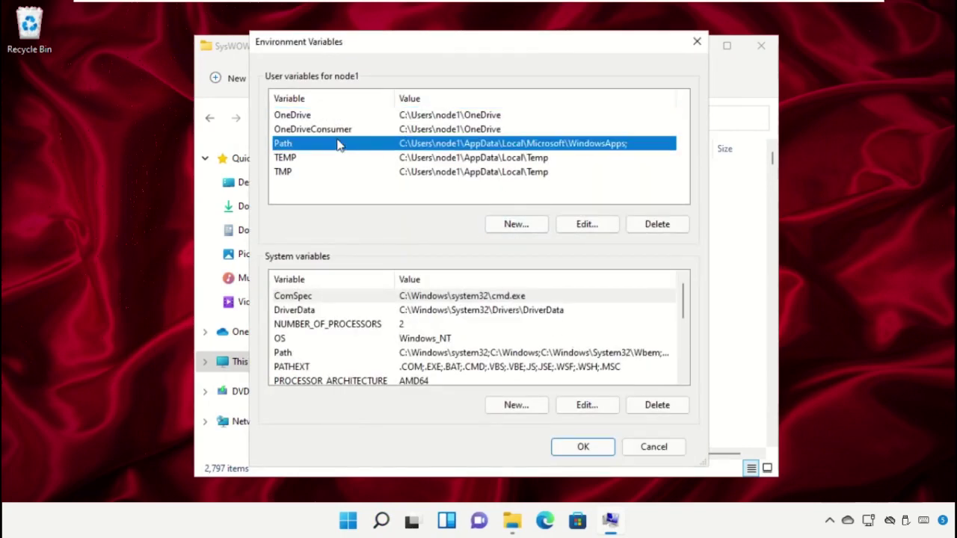
{"action": "left_click", "coordinate": [579, 237]}
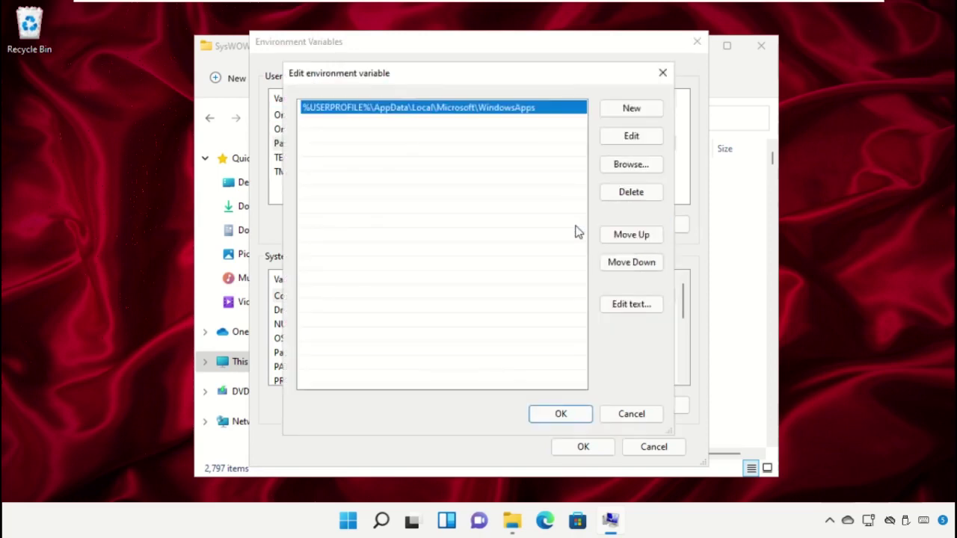
{"action": "left_click", "coordinate": [632, 111]}
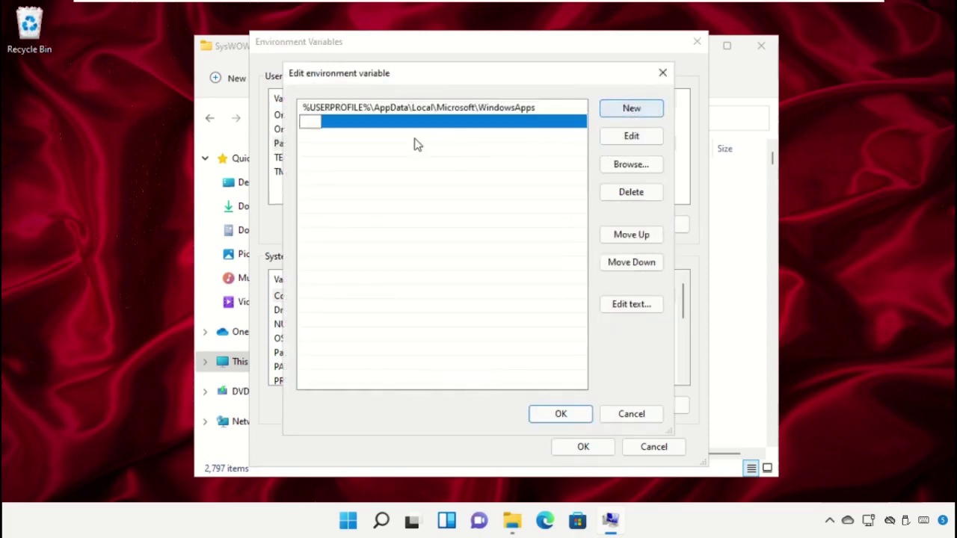
{"action": "right_click", "coordinate": [312, 122]}
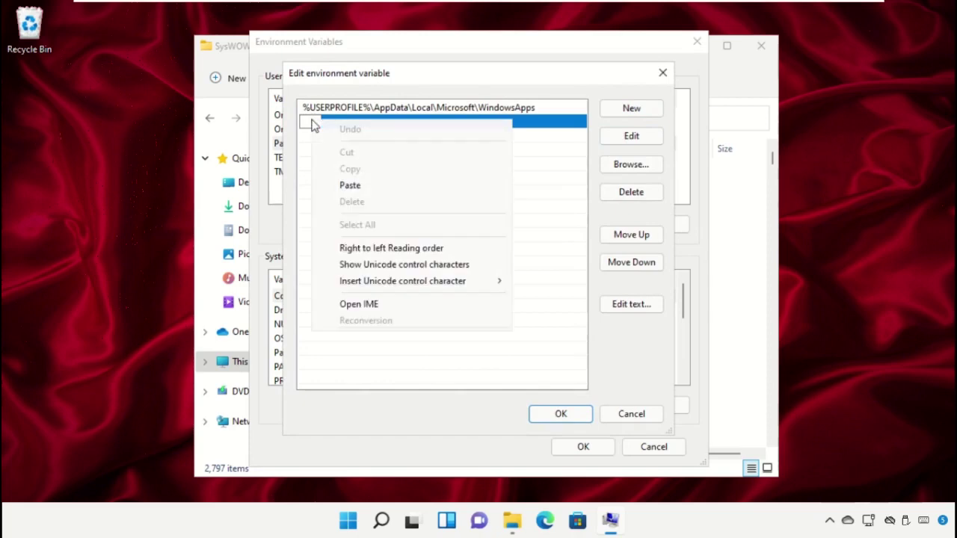
{"action": "left_click", "coordinate": [365, 187]}
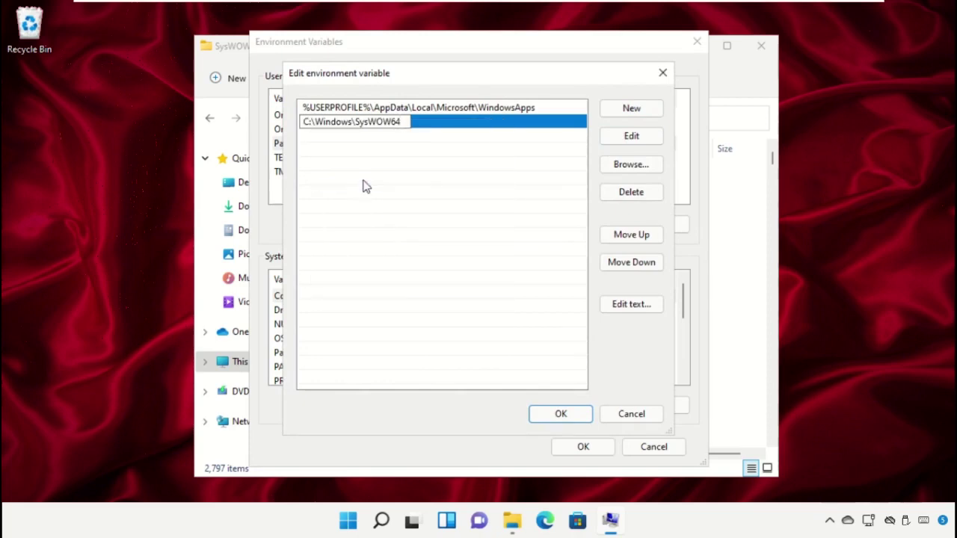
{"action": "left_click", "coordinate": [560, 415]}
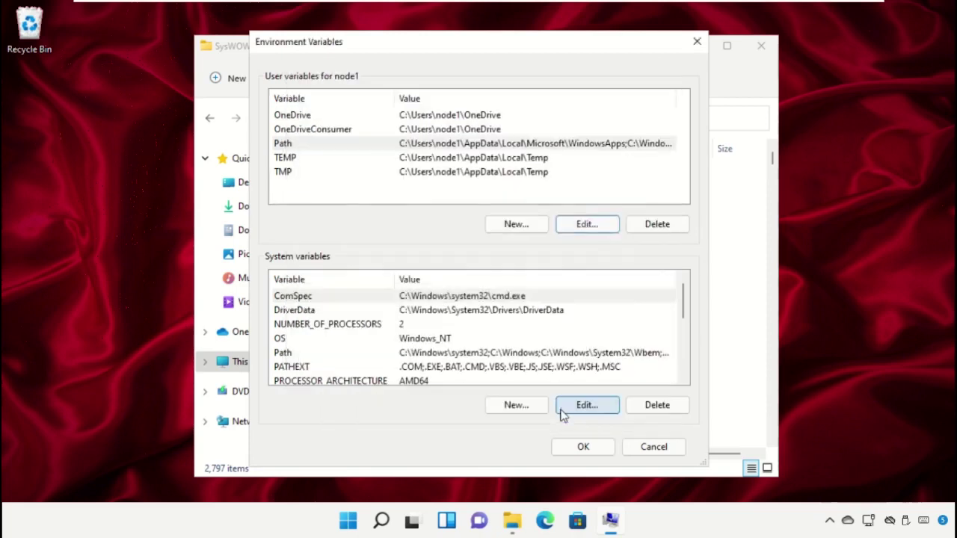
{"action": "left_click", "coordinate": [577, 446]}
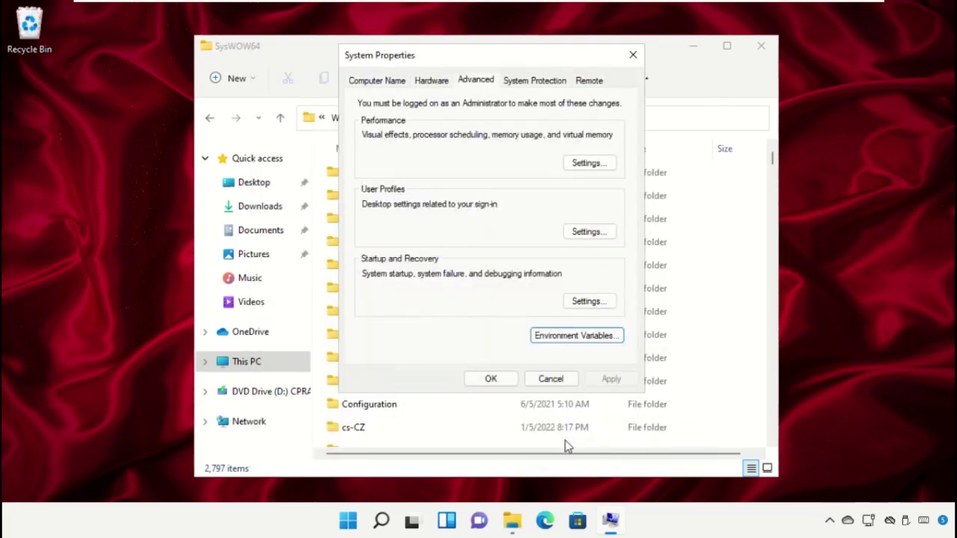
{"action": "left_click", "coordinate": [491, 380]}
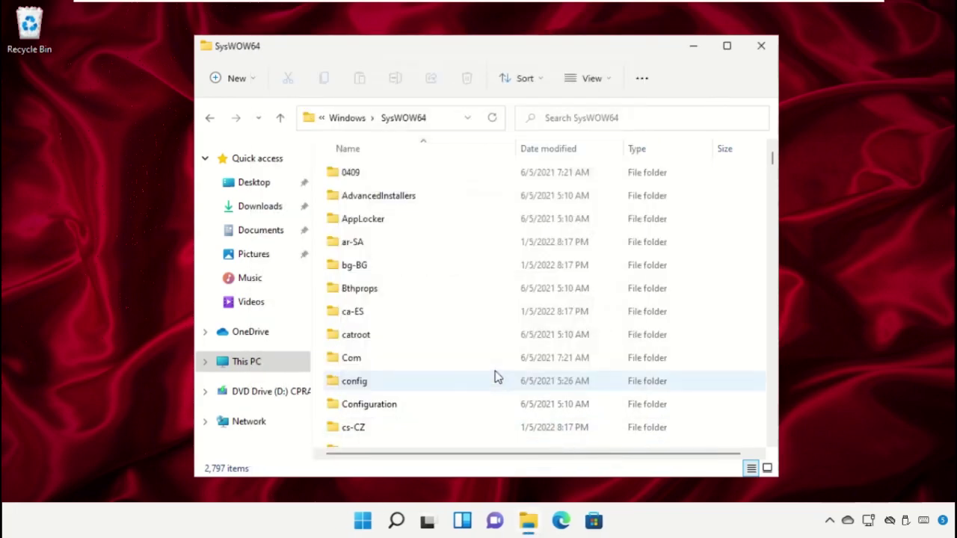
{"action": "left_click", "coordinate": [761, 46]}
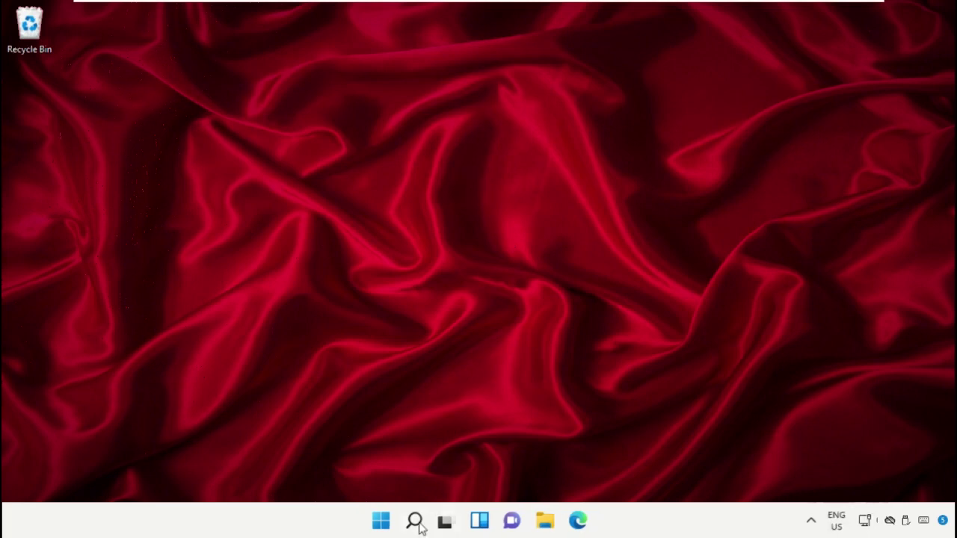
- Show the Start menu's Shut down and Restart power options
{"action": "left_click", "coordinate": [383, 523]}
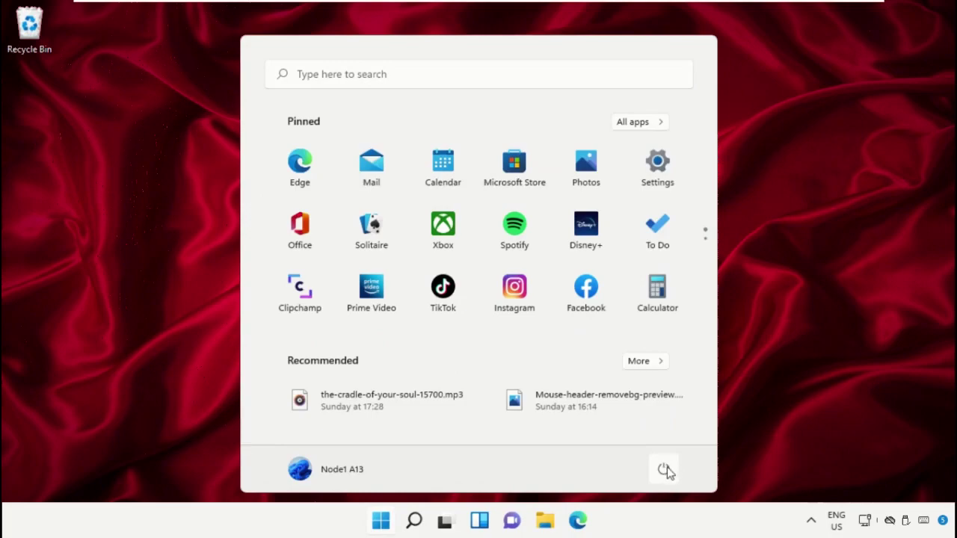
{"action": "left_click", "coordinate": [665, 469]}
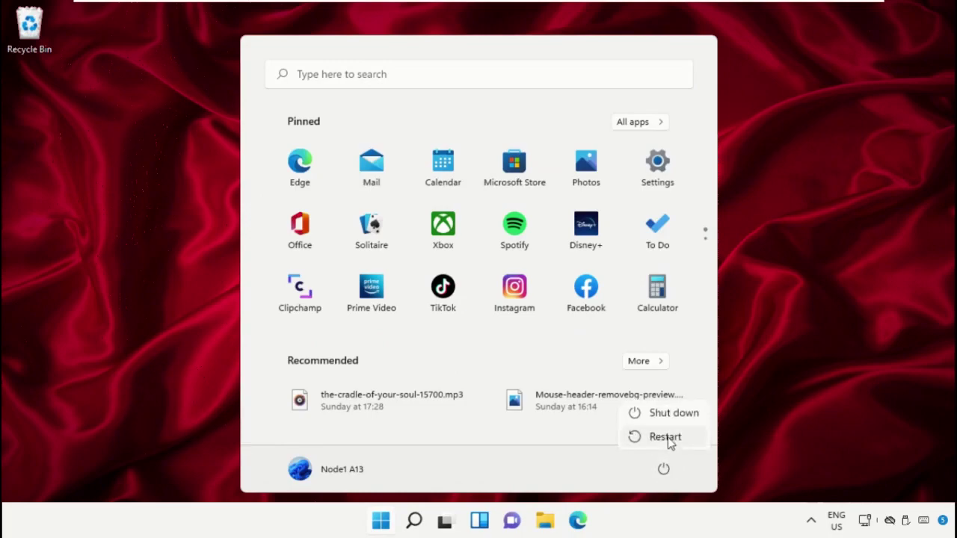